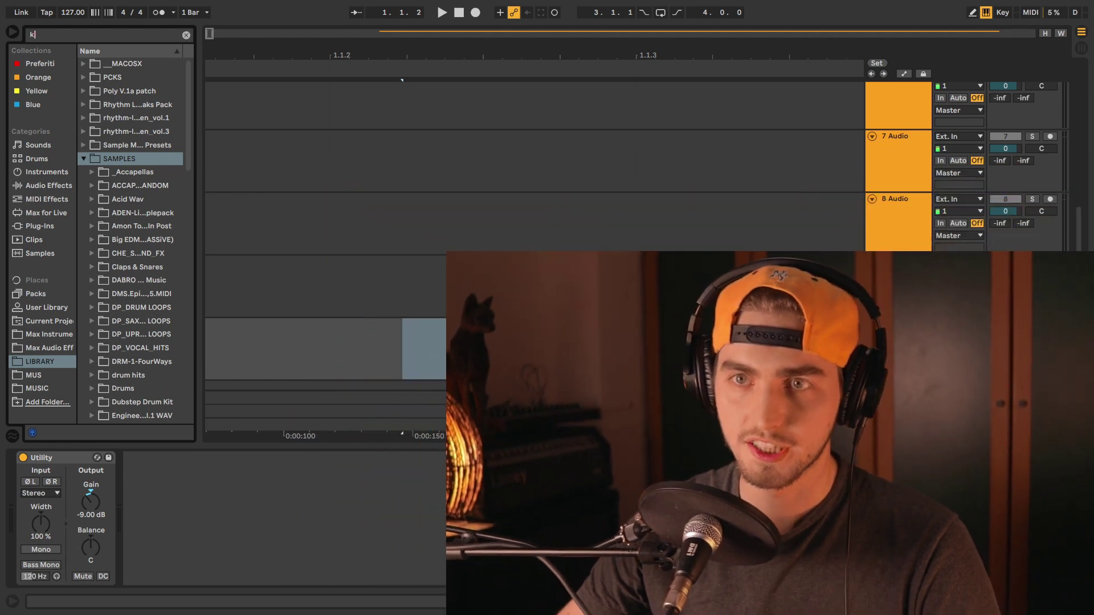
# Search the sample library for "kick" and place ADEN_Kick_StrangersDo_G from the JONAS-ADEN-Tricks-For-Kicks folder on track 8
pyautogui.write('kick')
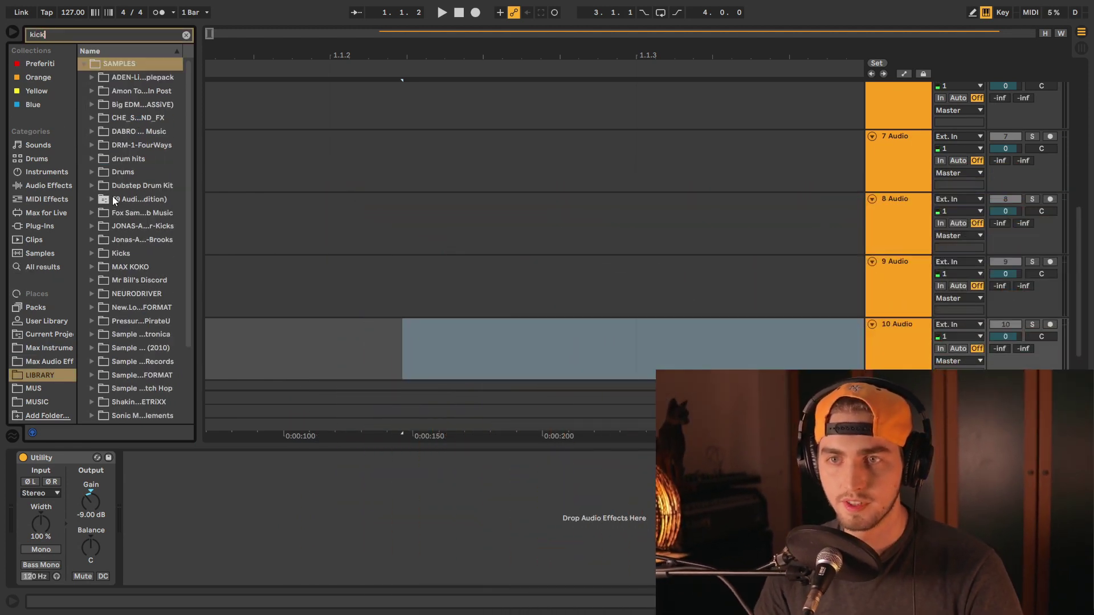
pyautogui.click(90, 227)
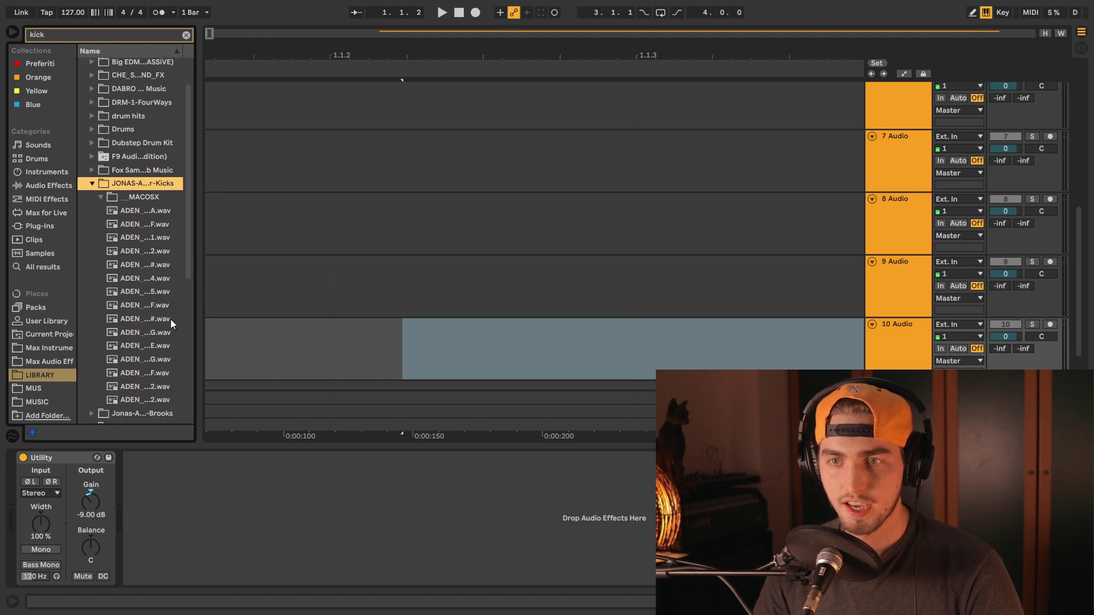
pyautogui.moveTo(196, 312); pyautogui.dragTo(220, 310)
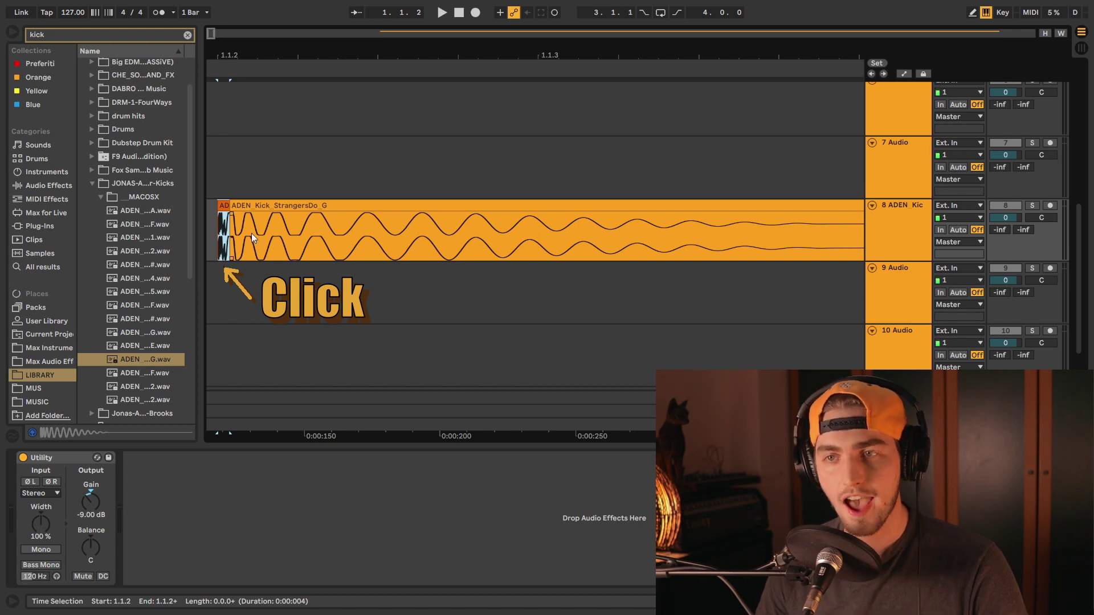
# Examine the kick sample's short opening click and the longer tone that follows by selecting each part
pyautogui.click(273, 206)
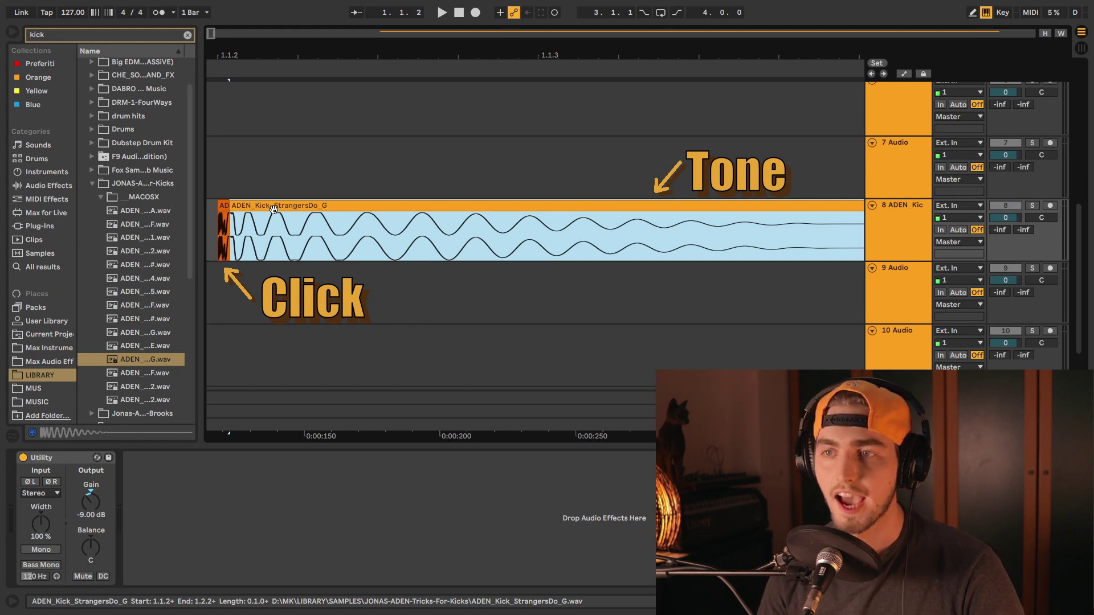
pyautogui.click(243, 231)
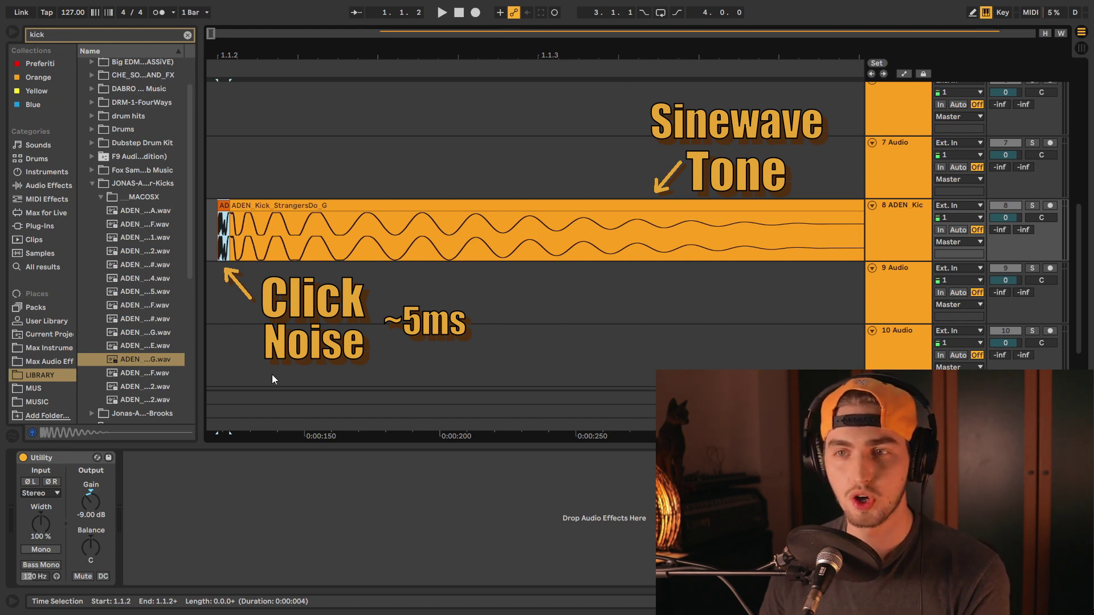
pyautogui.click(315, 254)
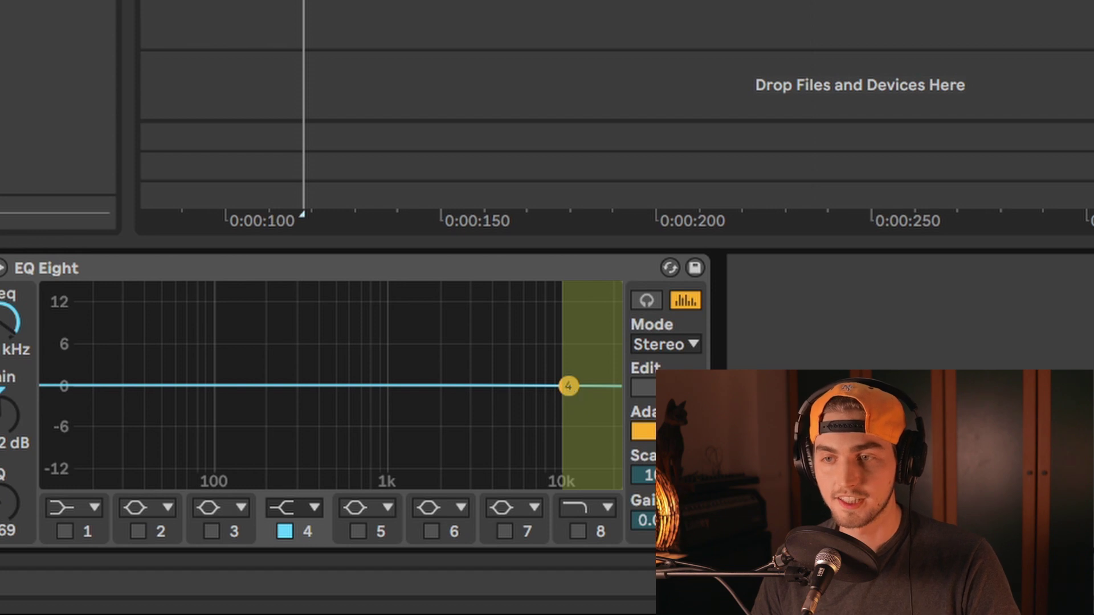
# Boost EQ Eight's band 4 above 10 kHz, raise band 3 slightly just above 1 kHz, and audition the click and air ranges
pyautogui.click(569, 385)
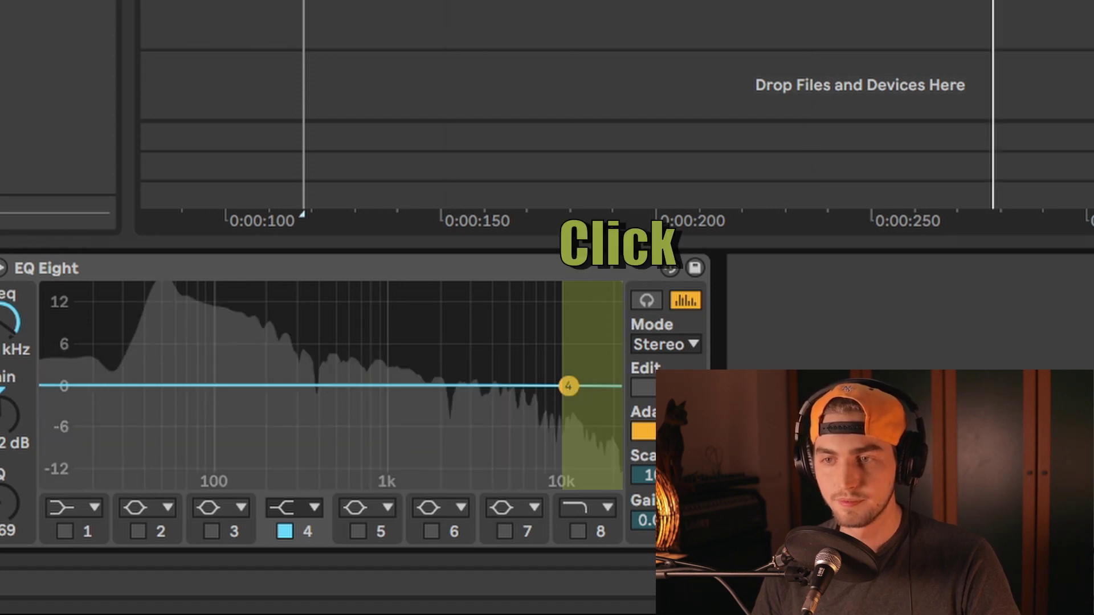
pyautogui.moveTo(569, 385); pyautogui.dragTo(571, 291)
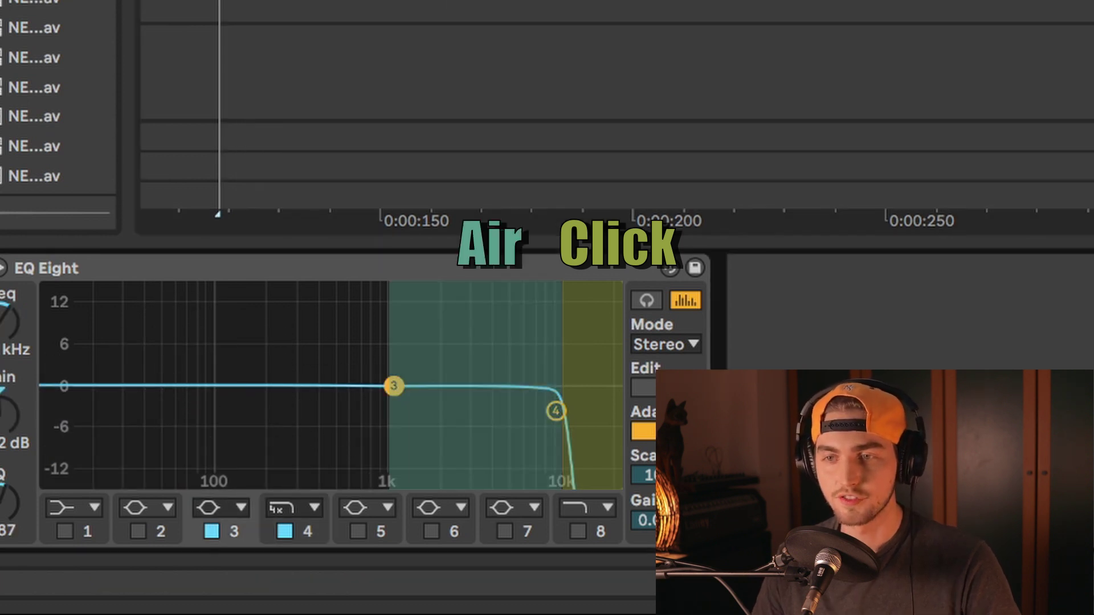
pyautogui.moveTo(394, 386)
pyautogui.mouseDown()
pyautogui.moveTo(402, 310)
pyautogui.moveTo(520, 303)
pyautogui.moveTo(479, 303)
pyautogui.moveTo(397, 380)
pyautogui.mouseUp()
pyautogui.press('space')
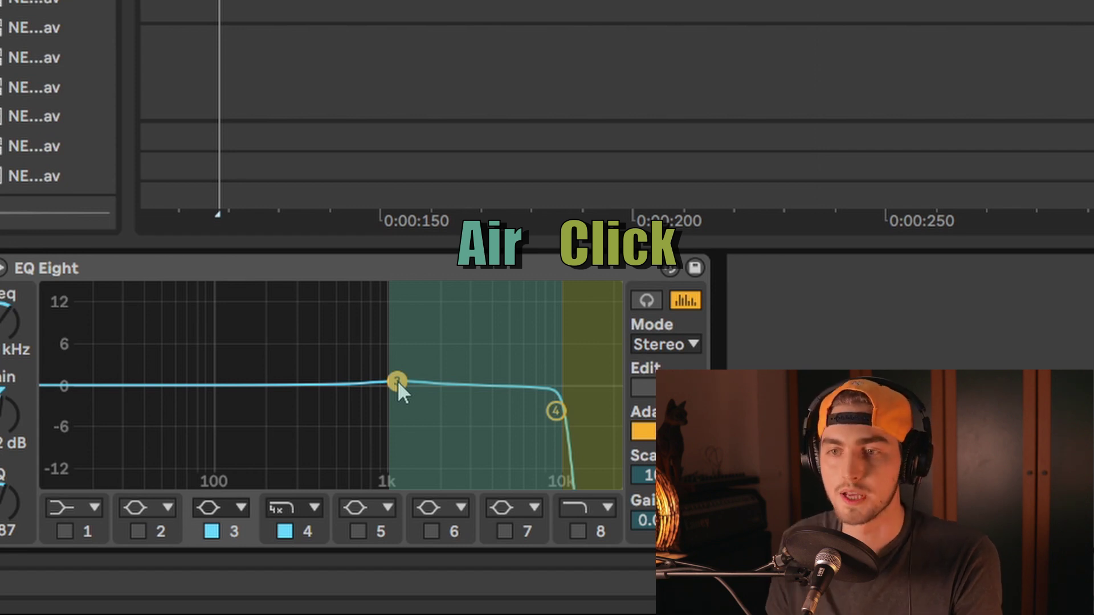
# Sweep EQ Eight's band 3 down through the body and low-mid ranges to a strong boost below 100 Hz, auditioning the sound
pyautogui.moveTo(399, 391); pyautogui.dragTo(316, 393)
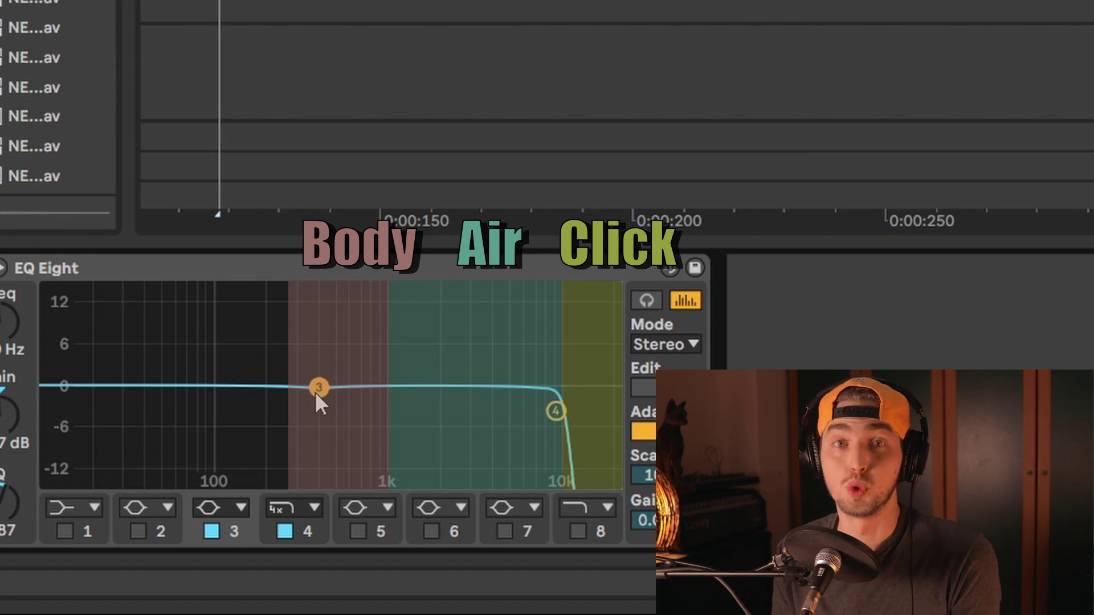
pyautogui.moveTo(317, 393); pyautogui.dragTo(240, 348)
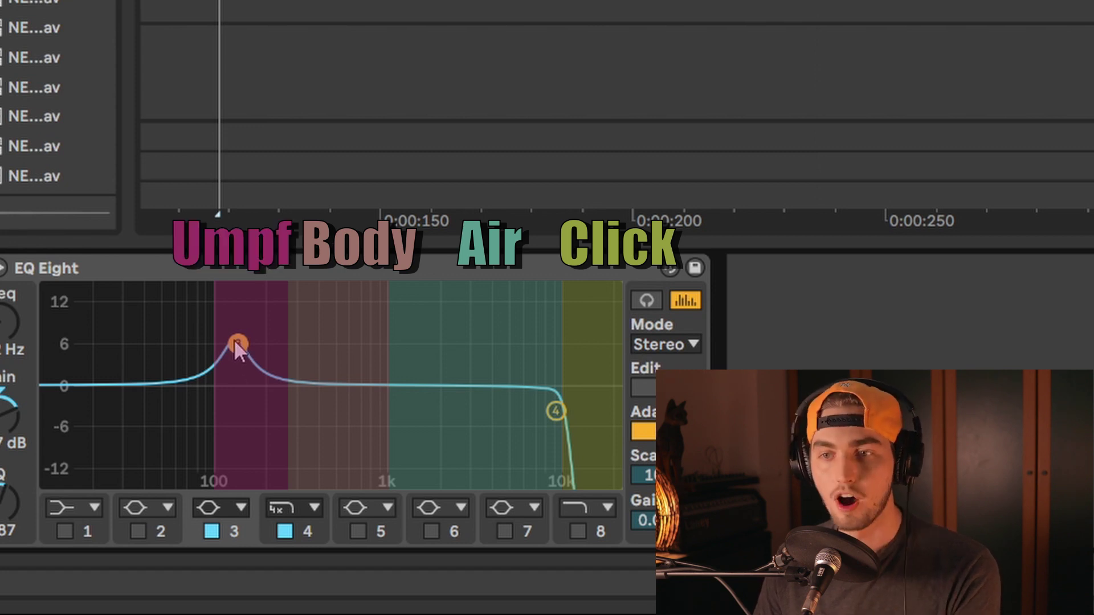
pyautogui.moveTo(239, 349)
pyautogui.mouseDown()
pyautogui.moveTo(288, 341)
pyautogui.moveTo(226, 334)
pyautogui.mouseUp()
pyautogui.press('space')
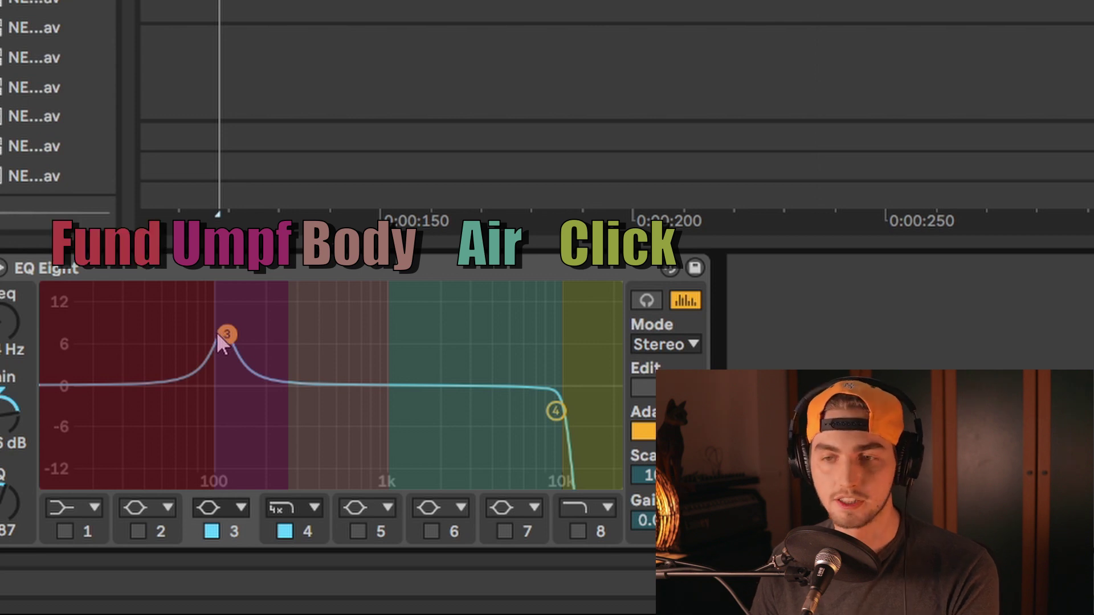
pyautogui.moveTo(220, 339); pyautogui.dragTo(182, 316)
pyautogui.press('space')
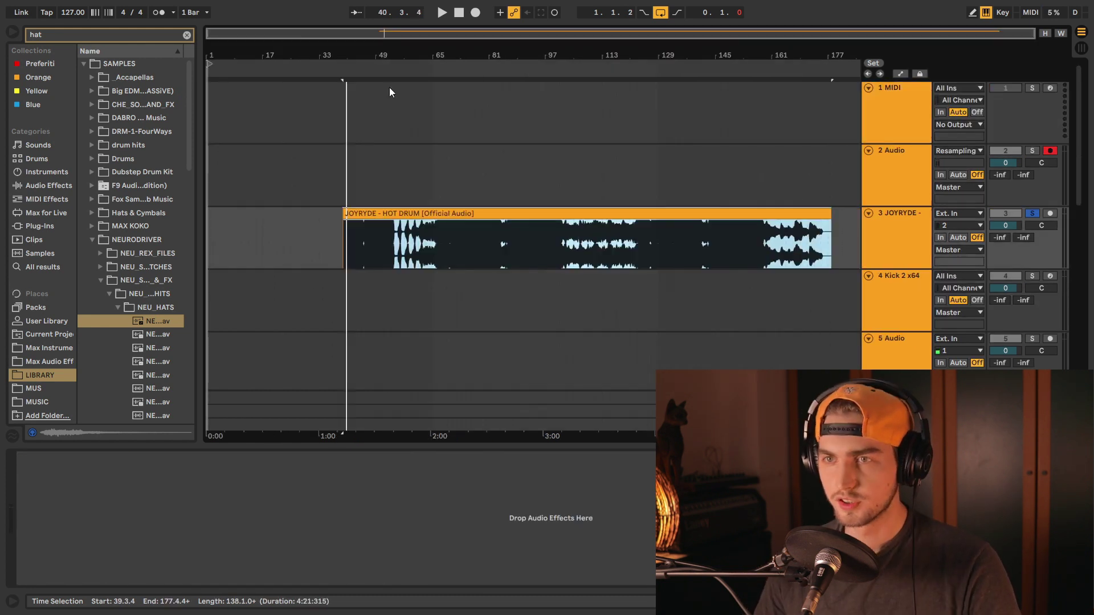
# Isolate a single kick hit after 40.1.3 from the JOYRYDE - HOT DRUM clip and place it at 1.1.2
pyautogui.moveTo(344, 55); pyautogui.dragTo(236, 70)
pyautogui.moveTo(507, 55); pyautogui.dragTo(629, 142)
pyautogui.press('+')
pyautogui.press('+')
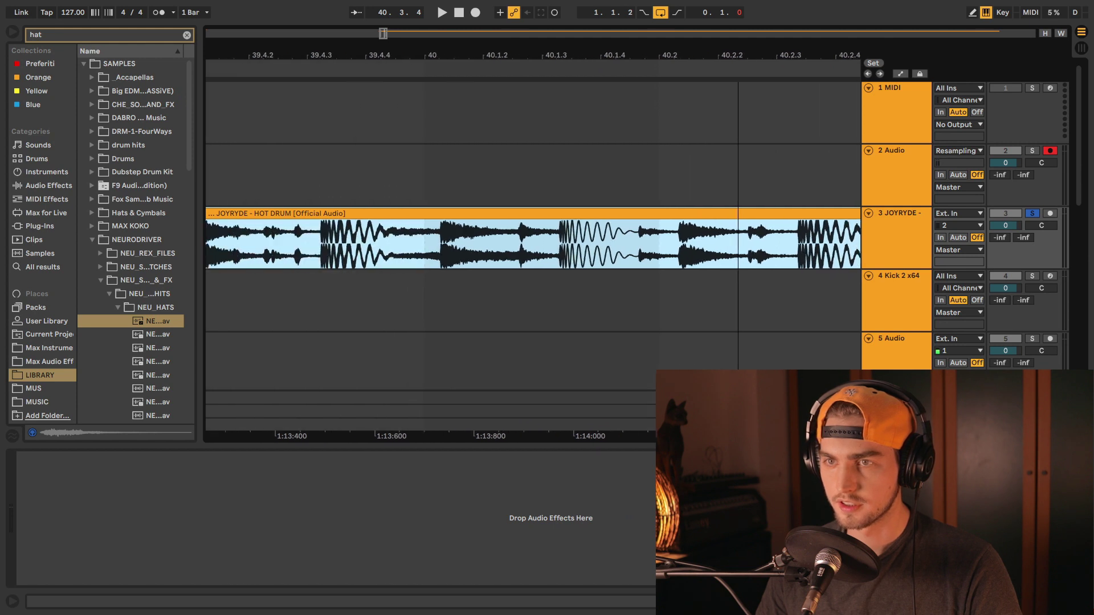
pyautogui.click(318, 216)
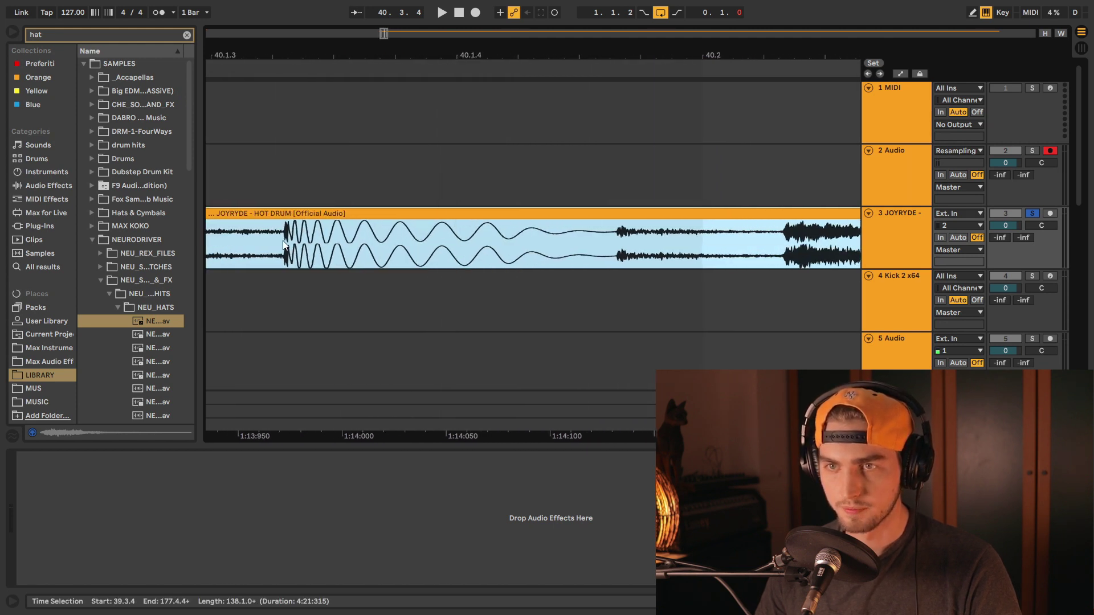
pyautogui.moveTo(284, 245); pyautogui.dragTo(616, 259)
pyautogui.hotkey('ctrl', 'e')
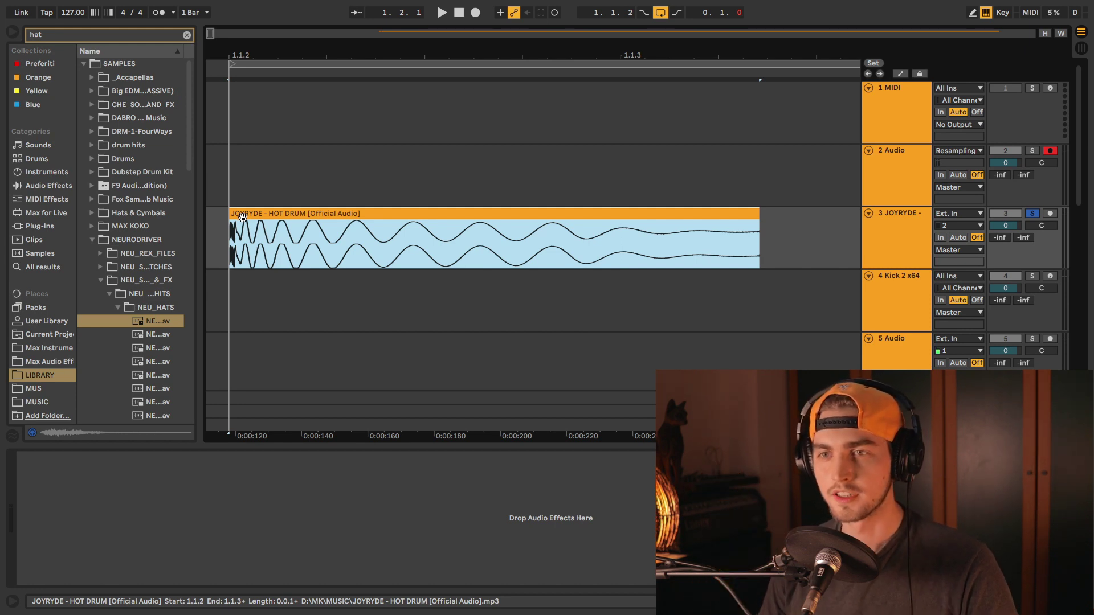
pyautogui.click(242, 217)
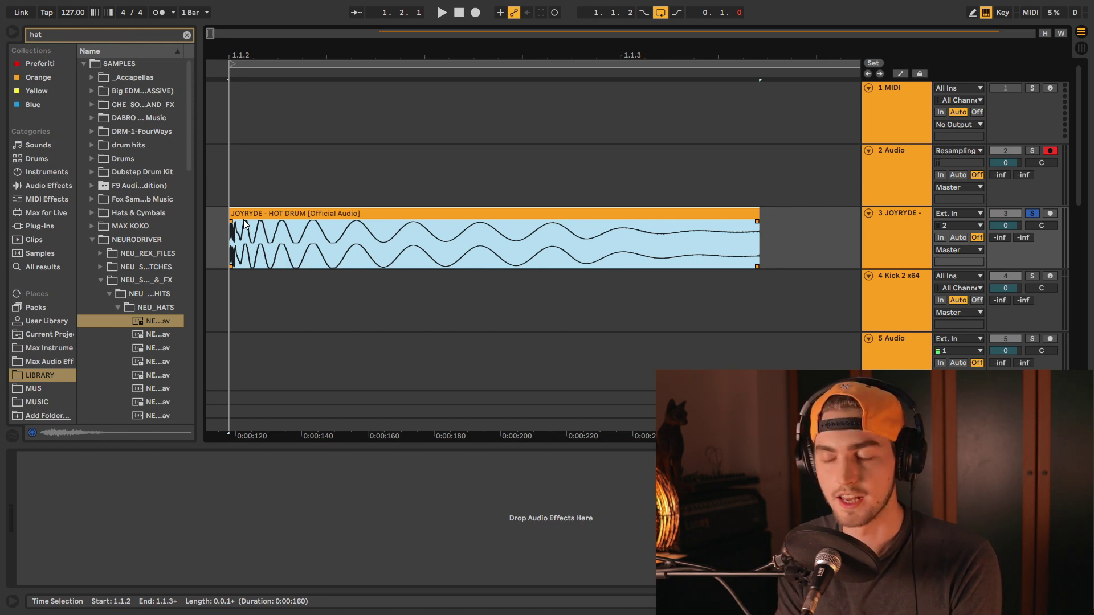
# Load Vital on the 1 MIDI track and lengthen envelope 1's release with a rounded curve
pyautogui.click(921, 104)
pyautogui.click(36, 103)
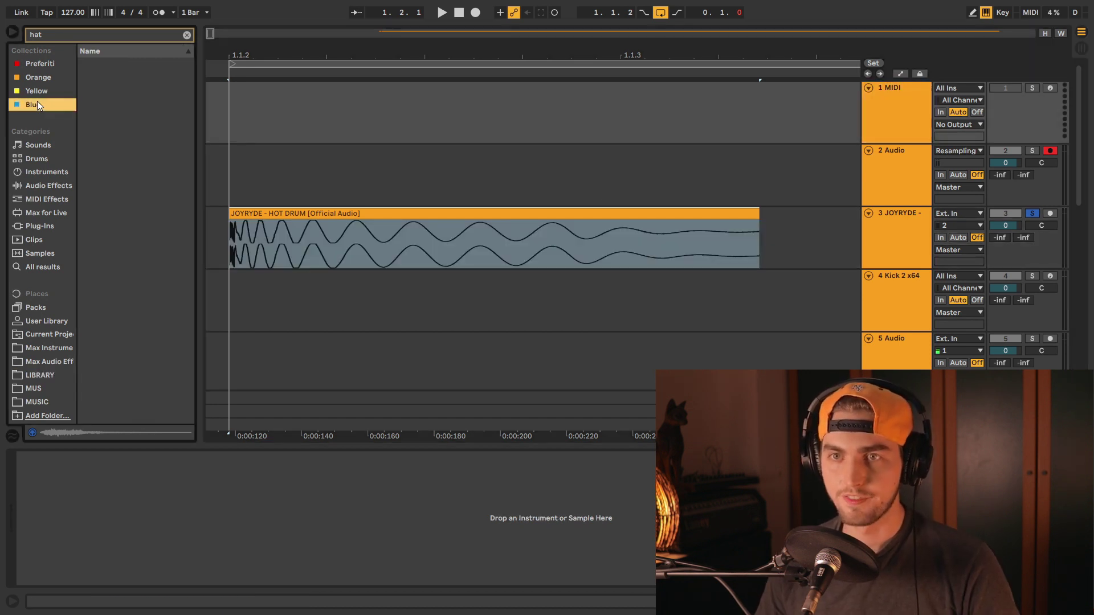
pyautogui.doubleClick(70, 87)
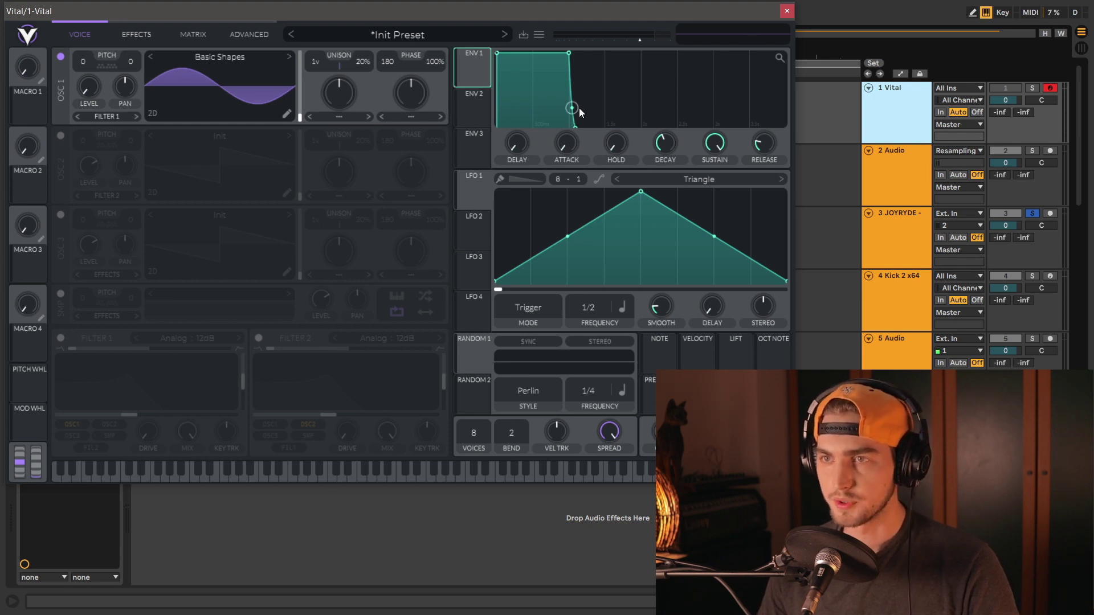
pyautogui.moveTo(580, 126); pyautogui.dragTo(658, 12)
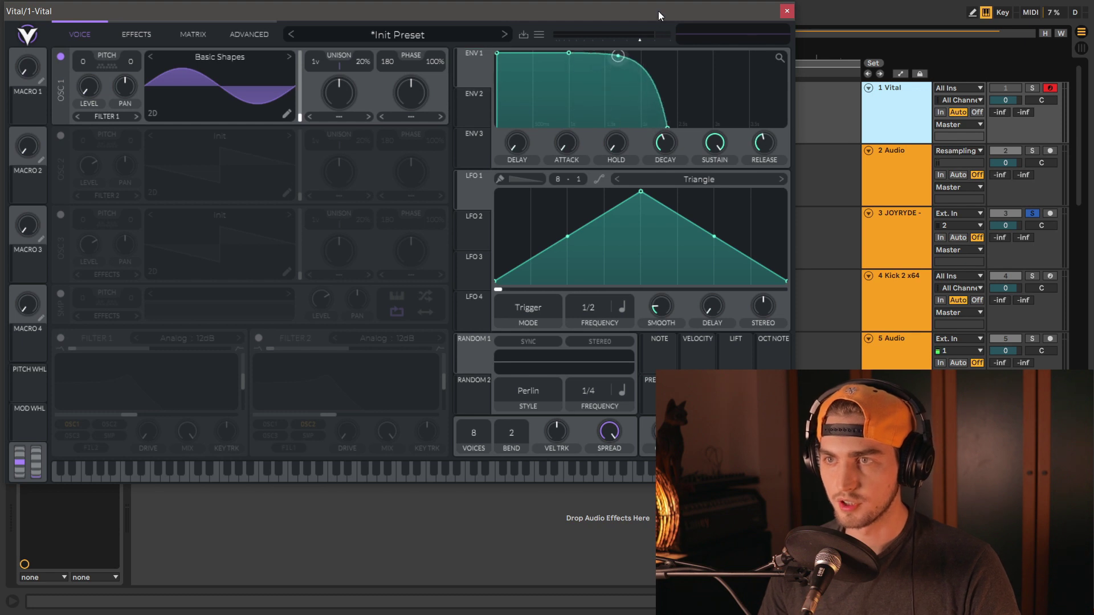
pyautogui.moveTo(668, 126); pyautogui.dragTo(682, 127)
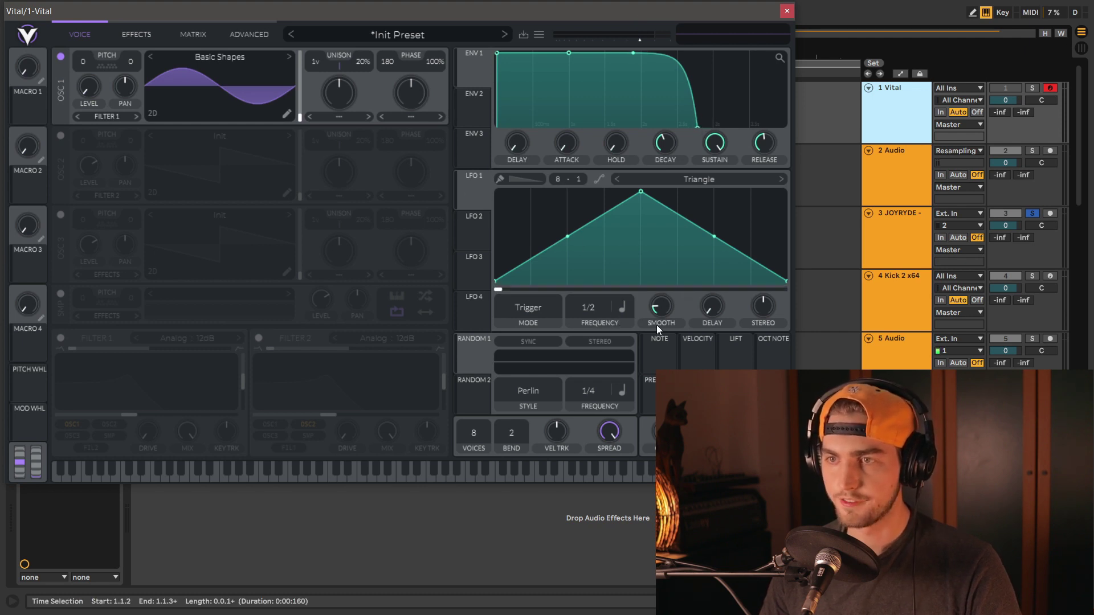
# Set LFO 1 to Envelope mode with its frequency timed in seconds at 0.170 secs
pyautogui.click(625, 309)
pyautogui.click(632, 328)
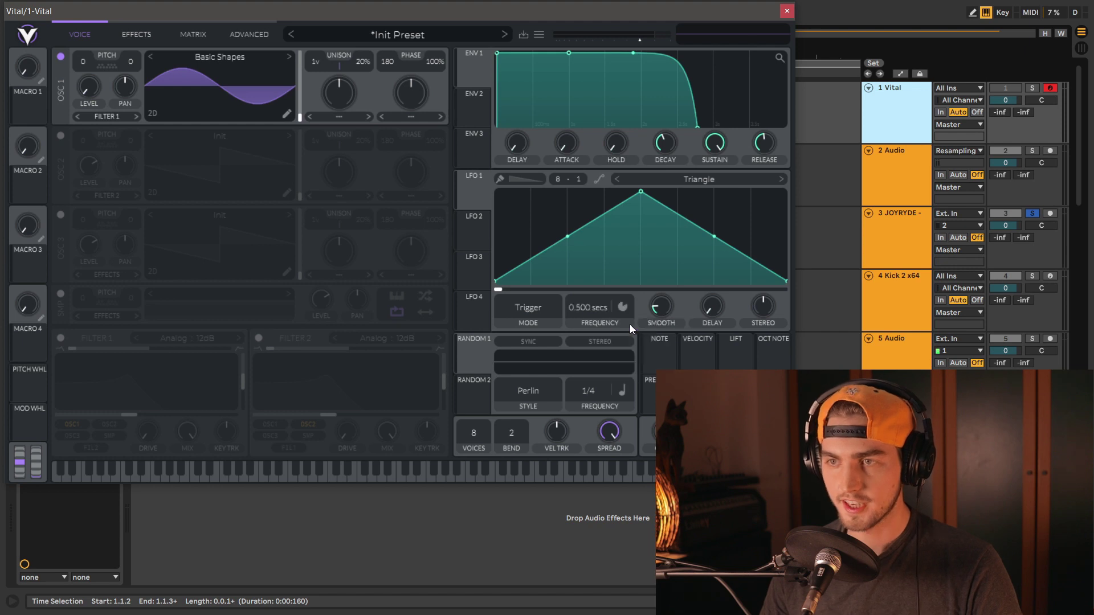
pyautogui.click(525, 310)
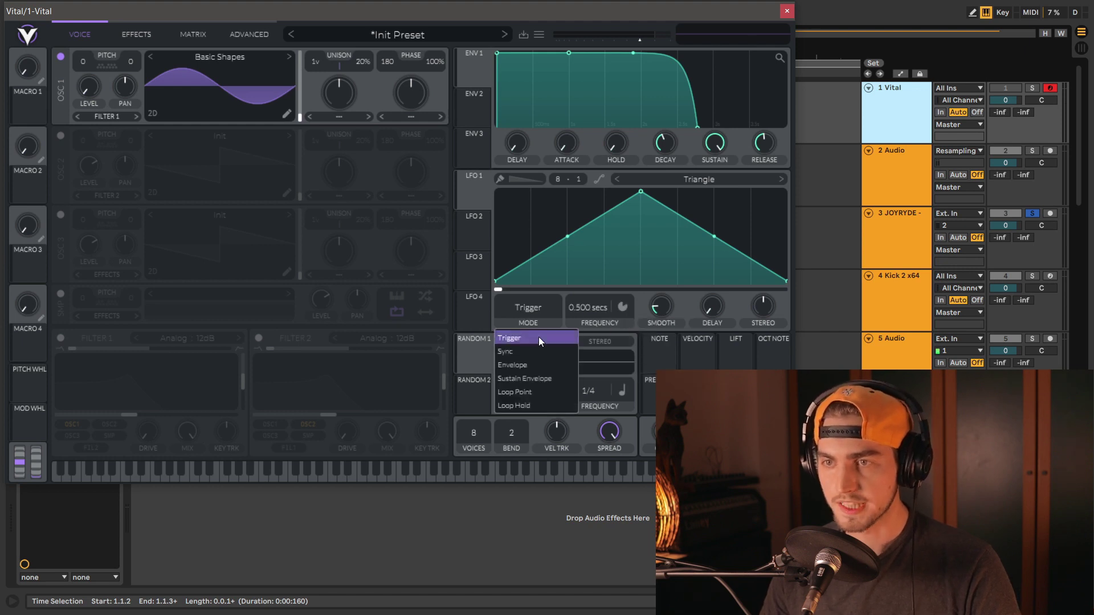
pyautogui.click(533, 360)
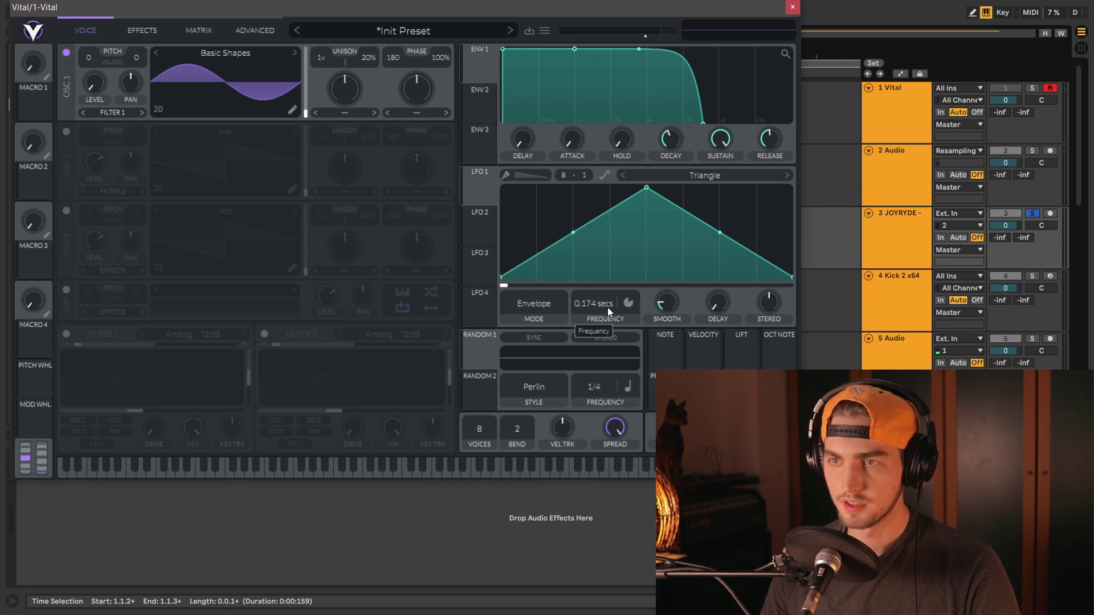
# Reshape LFO 1 to start at its peak, hold briefly, drop to a gently sloping plateau, and end in a curved decay
pyautogui.moveTo(646, 187); pyautogui.dragTo(501, 187)
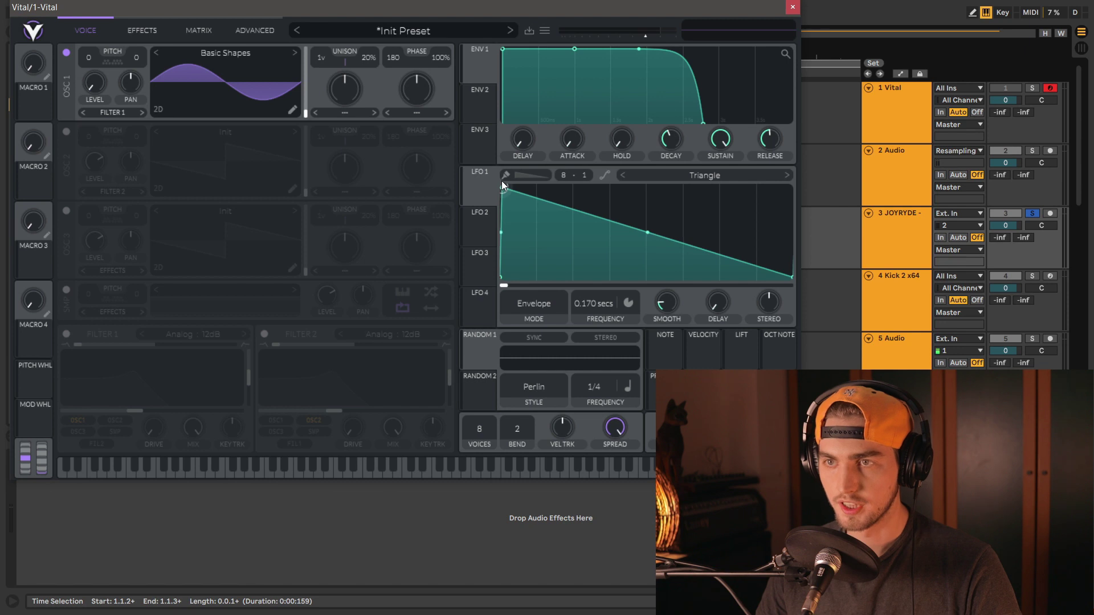
pyautogui.moveTo(502, 180); pyautogui.dragTo(537, 188)
pyautogui.doubleClick(574, 201)
pyautogui.moveTo(573, 201); pyautogui.dragTo(573, 212)
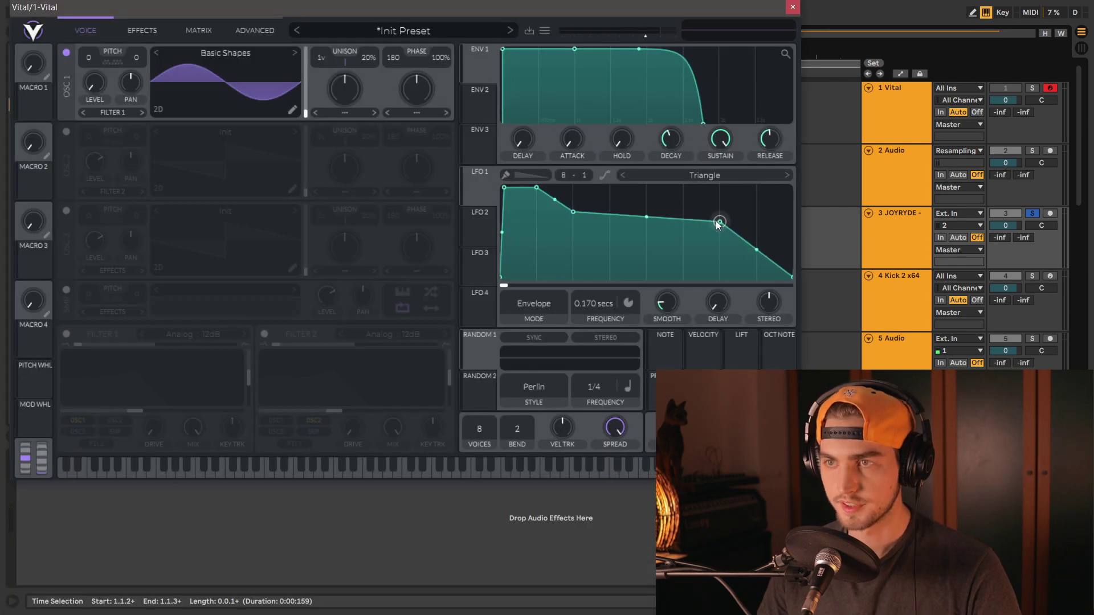
pyautogui.moveTo(716, 220); pyautogui.dragTo(756, 258)
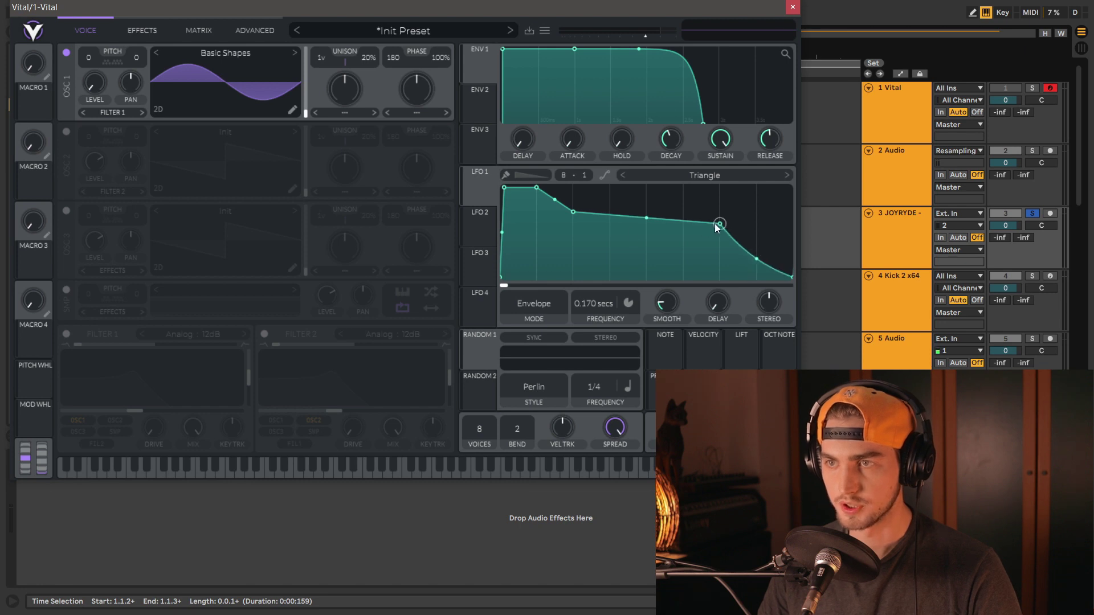
pyautogui.moveTo(717, 226); pyautogui.dragTo(719, 221)
# Modulate OSC 1's level with LFO 1 at nearly full amount and transpose the oscillator to -36 semitones
pyautogui.moveTo(386, 14); pyautogui.dragTo(408, 490)
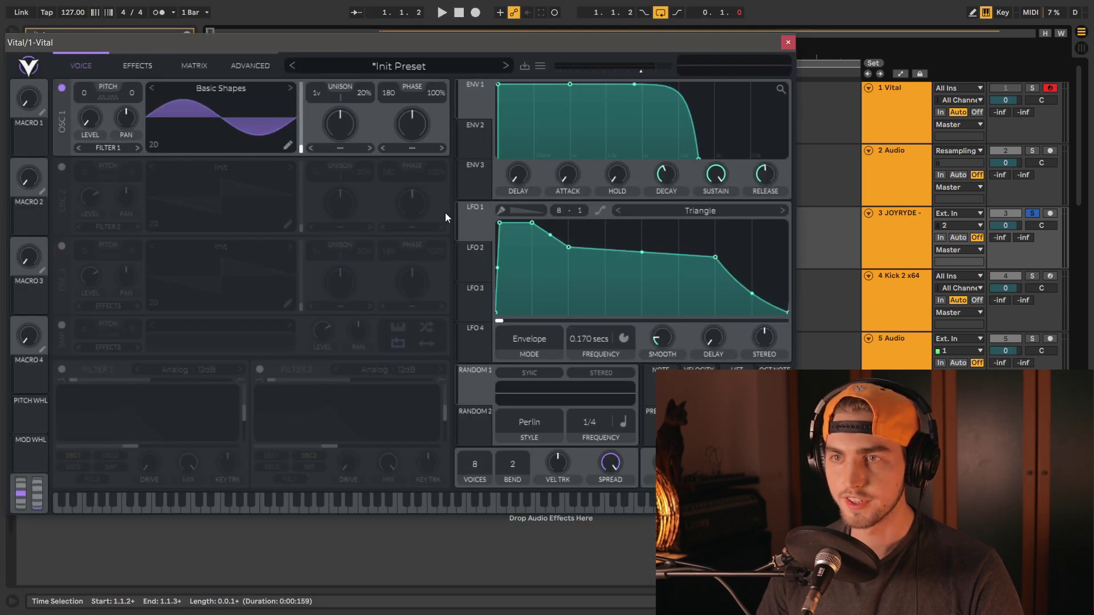
pyautogui.moveTo(477, 223); pyautogui.dragTo(90, 127)
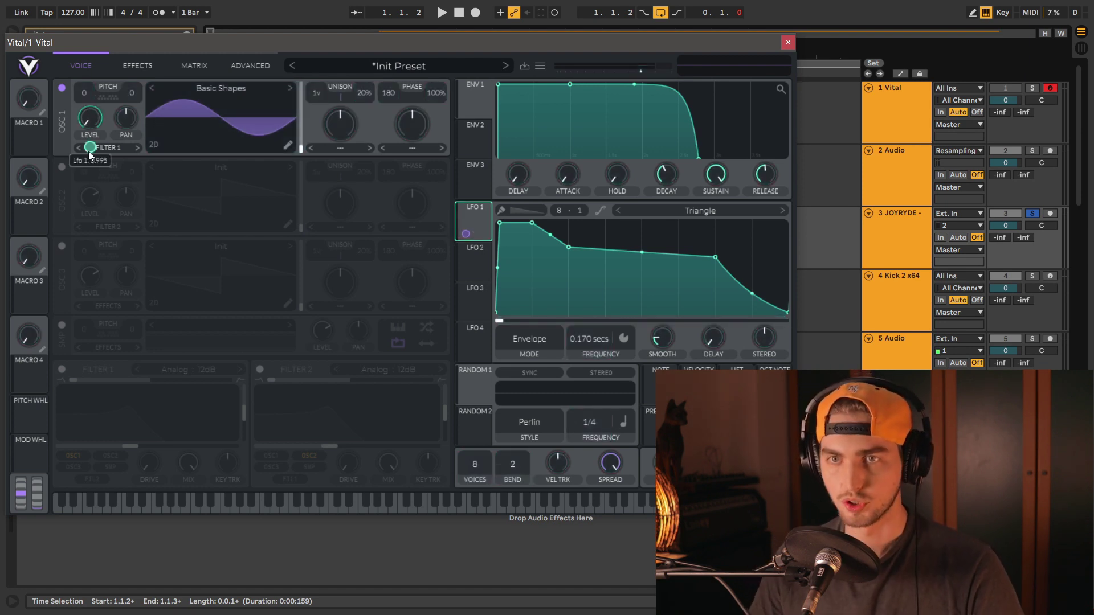
pyautogui.moveTo(84, 92); pyautogui.dragTo(85, 131)
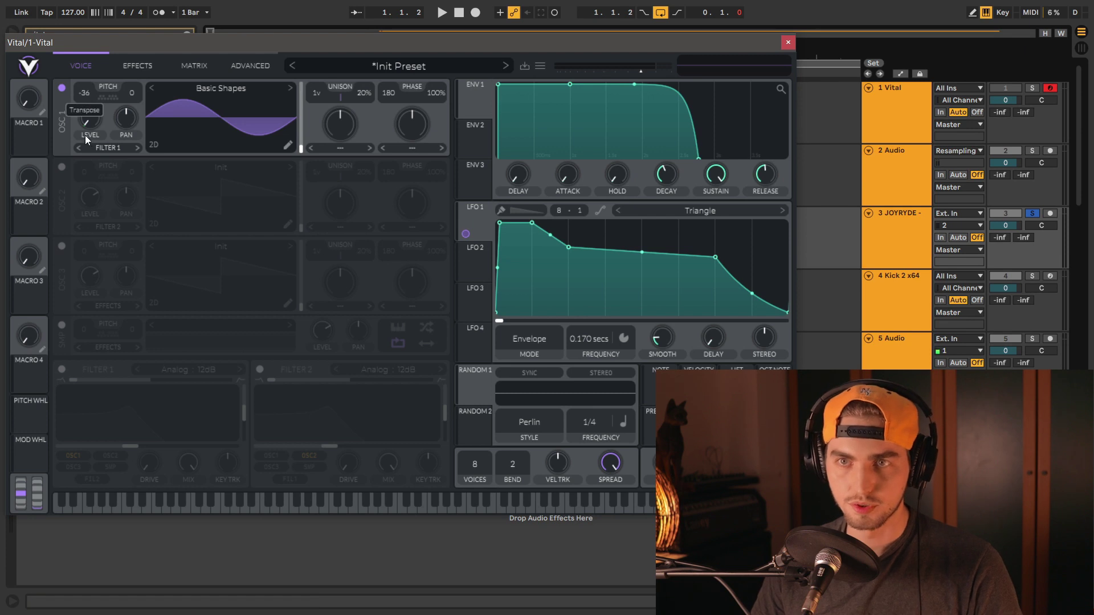
pyautogui.moveTo(138, 44); pyautogui.dragTo(141, 16)
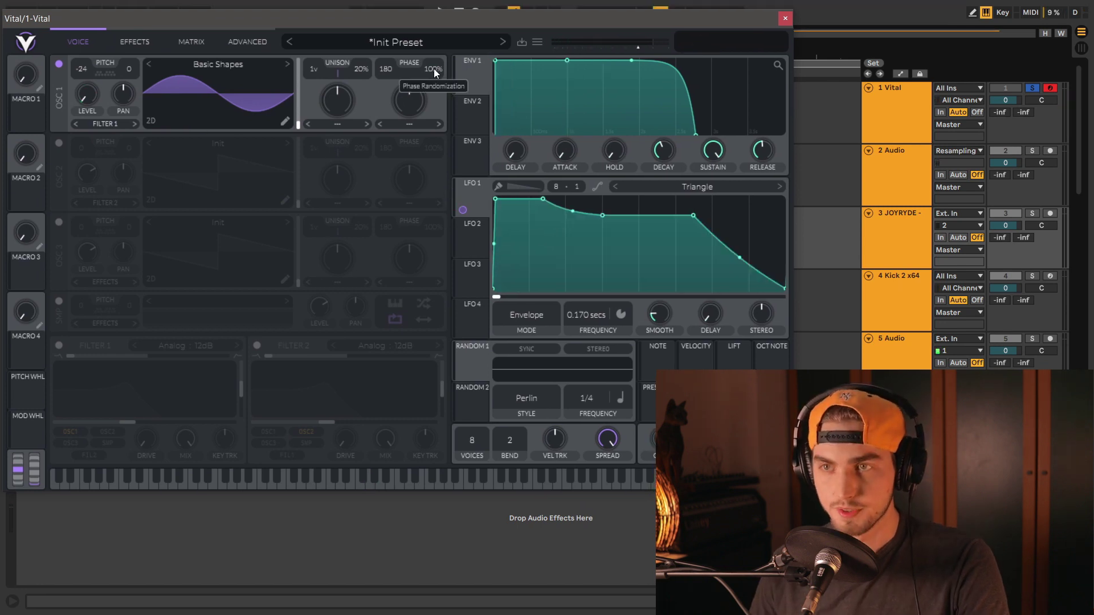
# Set OSC 1's phase randomization to 0% and lower its starting phase
pyautogui.moveTo(433, 68); pyautogui.dragTo(425, 268)
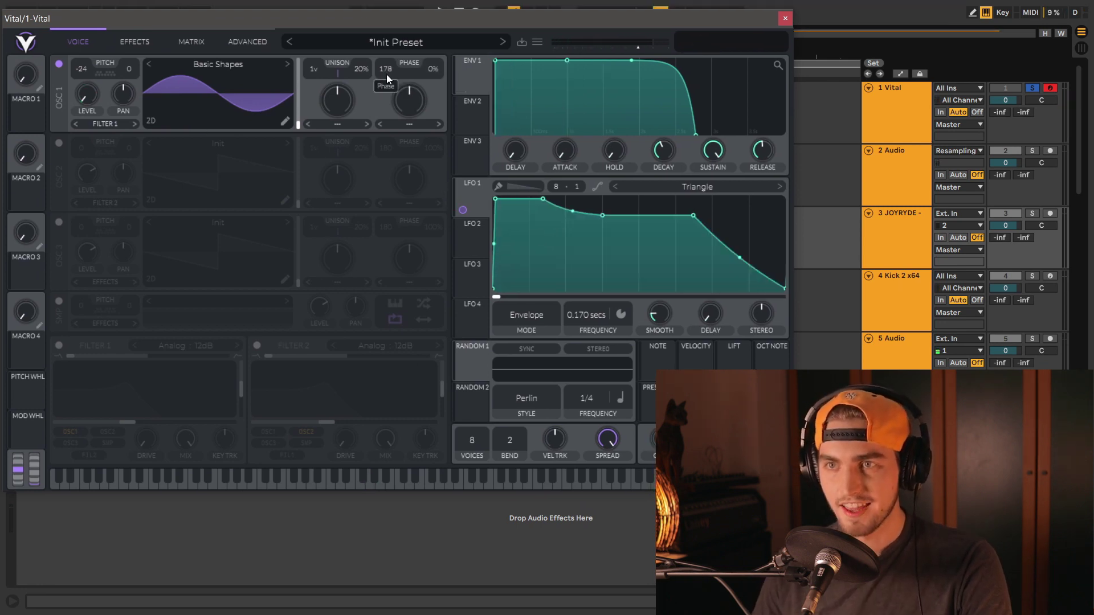
pyautogui.moveTo(386, 74); pyautogui.dragTo(375, 181)
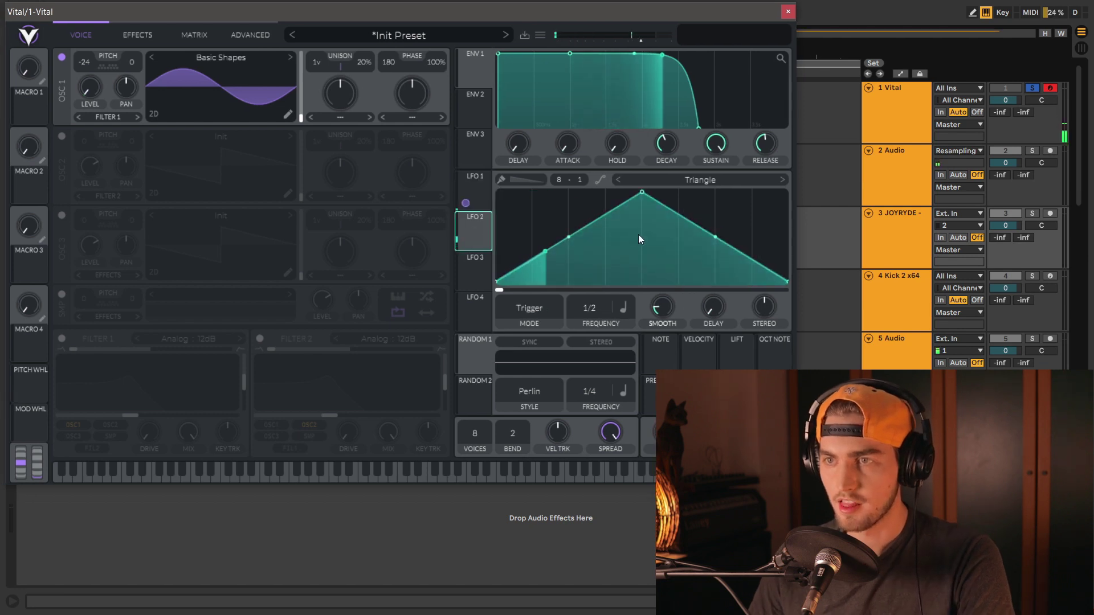
# Set LFO 2 to Envelope mode with its frequency timed in seconds
pyautogui.click(525, 308)
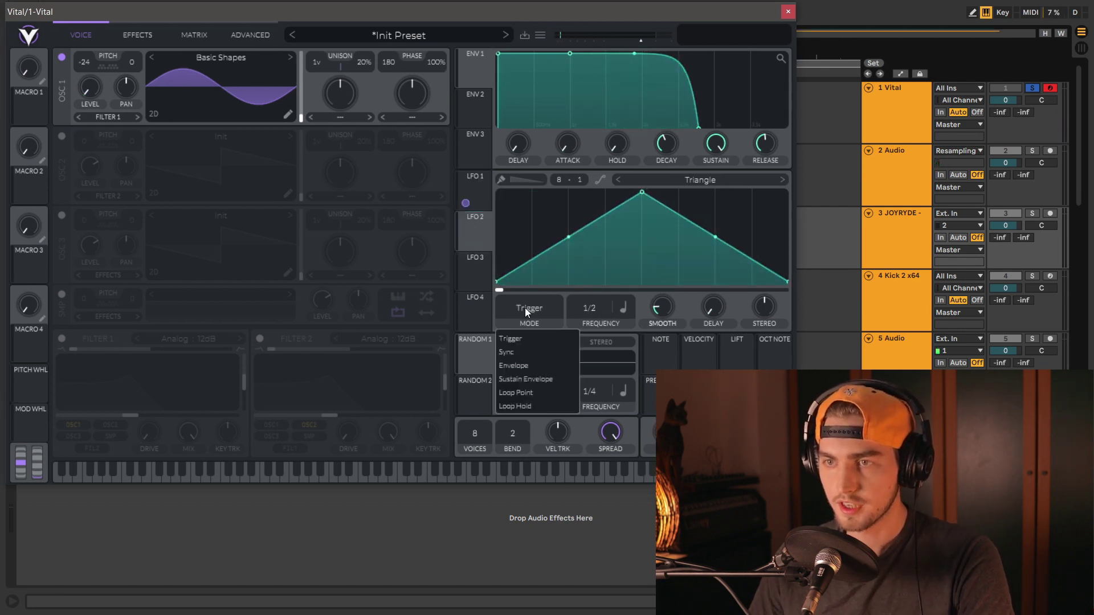
pyautogui.click(528, 361)
pyautogui.click(623, 308)
pyautogui.click(621, 329)
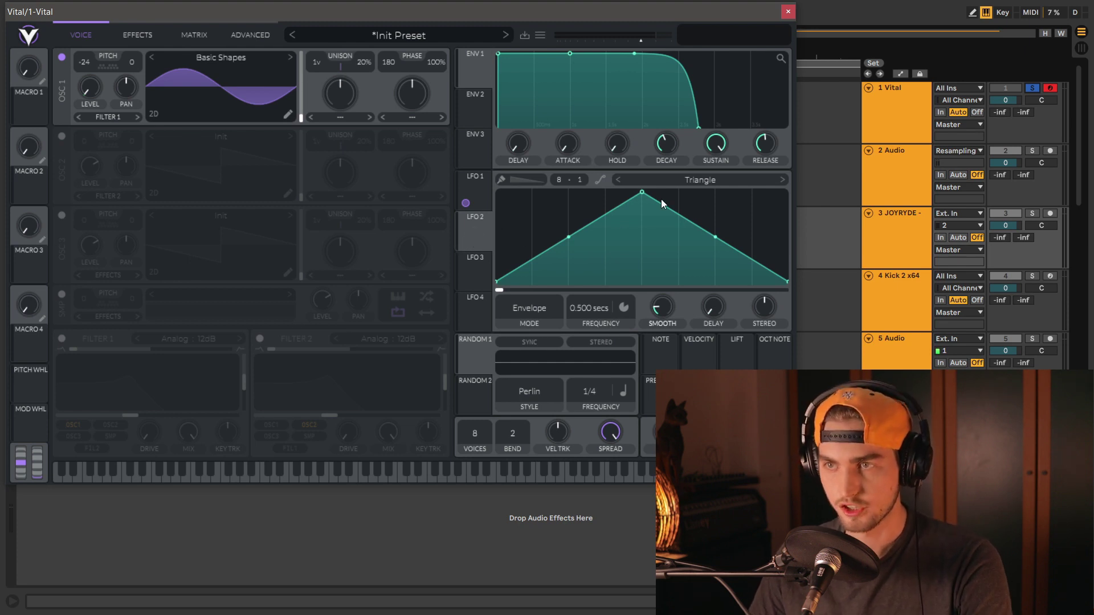
# Turn LFO 2 into a 0.196-second descending ramp, modulate OSC 1's pitch with it, and refine its grid to 32 by 24
pyautogui.moveTo(642, 192); pyautogui.dragTo(497, 192)
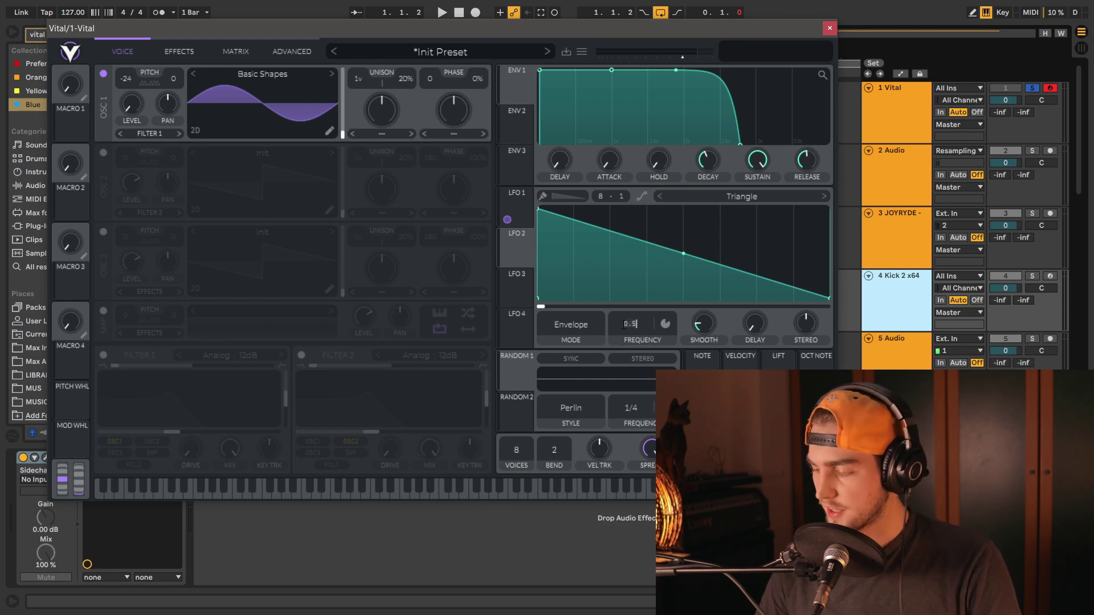
pyautogui.moveTo(507, 260); pyautogui.dragTo(126, 95)
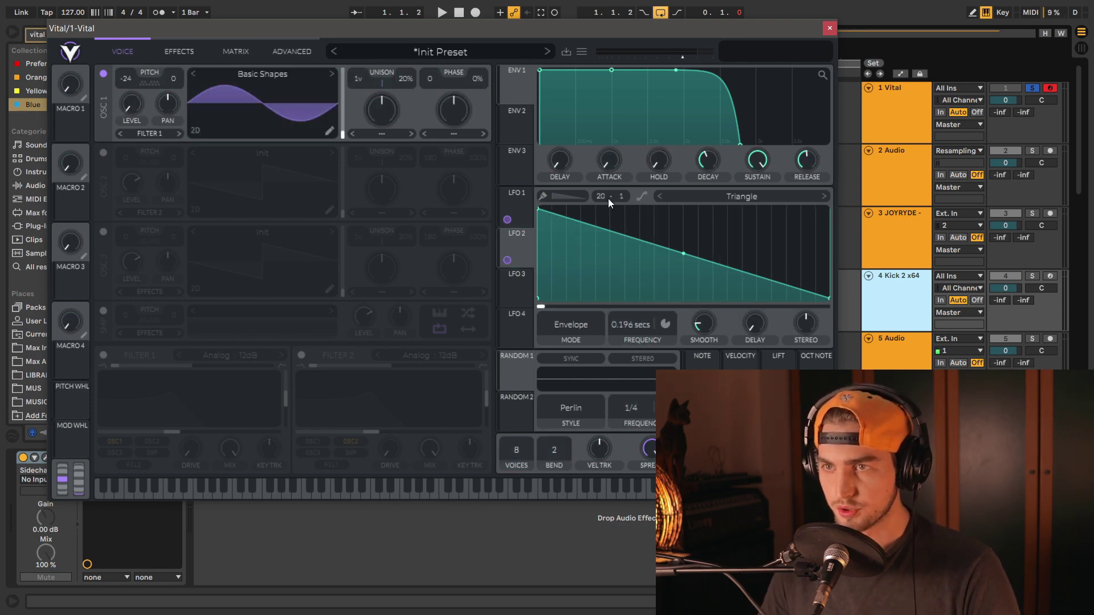
pyautogui.moveTo(607, 198); pyautogui.dragTo(608, 131)
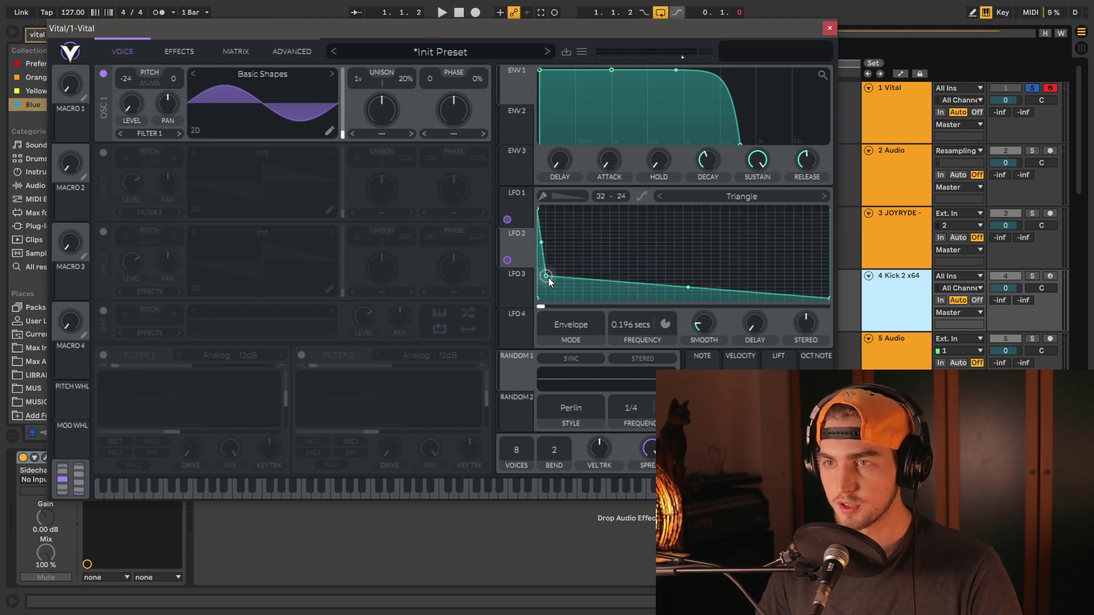
# Shape LFO 2 with a steep initial drop to a low breakpoint near the start, followed by a gently sloping tail
pyautogui.moveTo(548, 278); pyautogui.dragTo(546, 224)
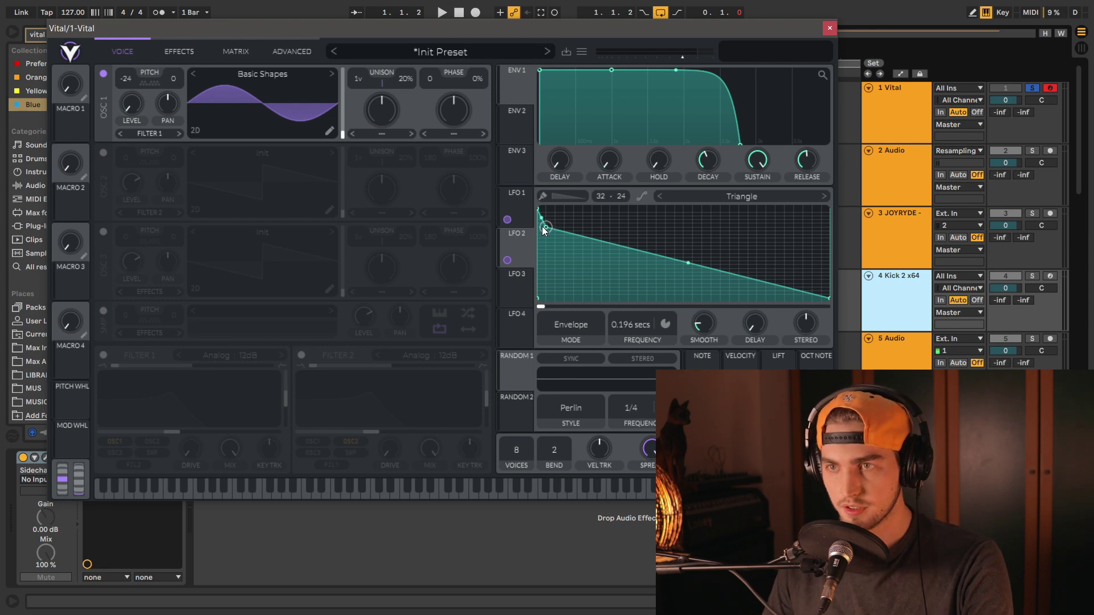
pyautogui.moveTo(544, 230); pyautogui.dragTo(545, 275)
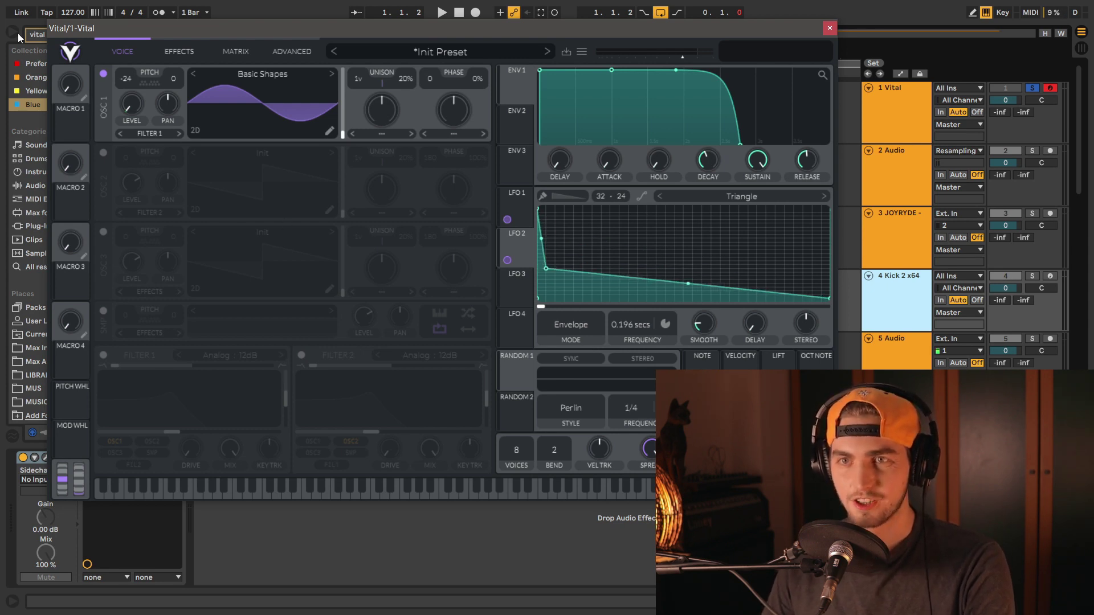
pyautogui.moveTo(135, 72)
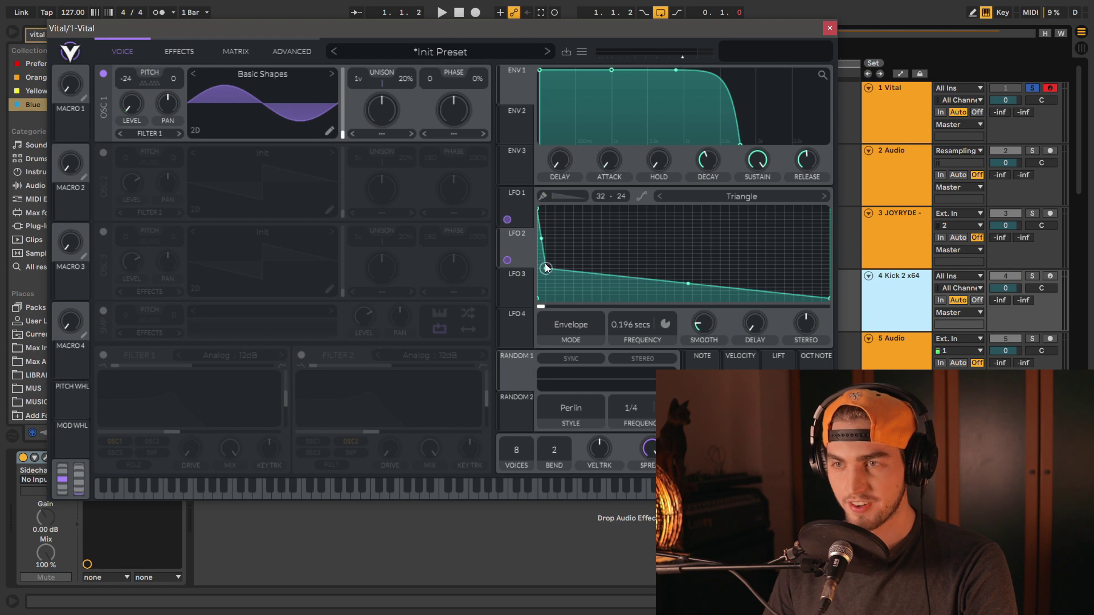
pyautogui.moveTo(546, 275); pyautogui.dragTo(546, 281)
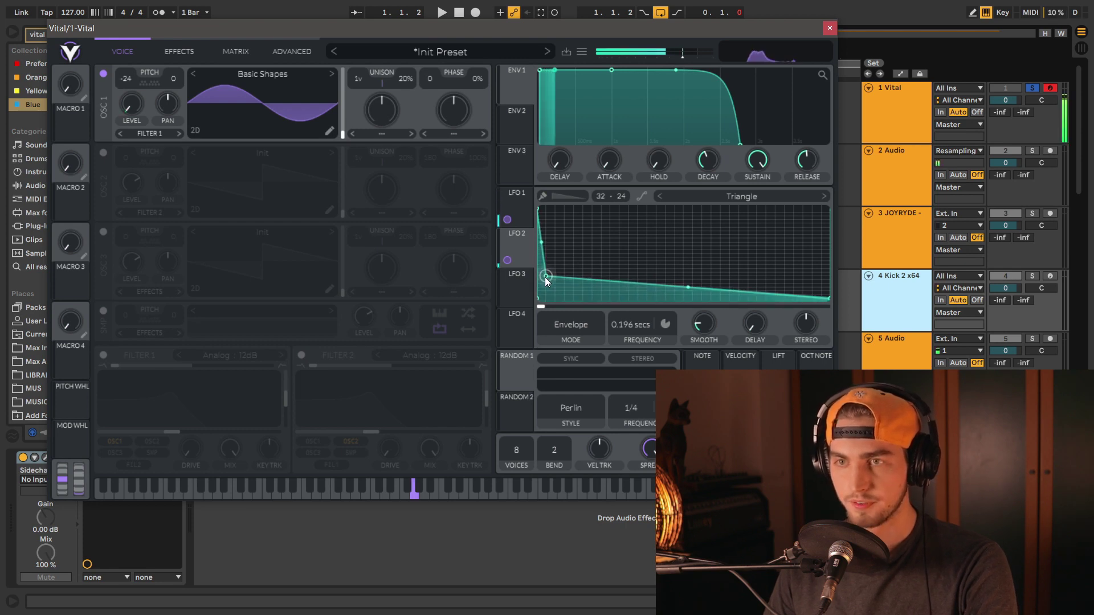
# With the output analysis shown, try a longer initial drop on LFO 2, restore the steep one, and audition the kick
pyautogui.click(292, 51)
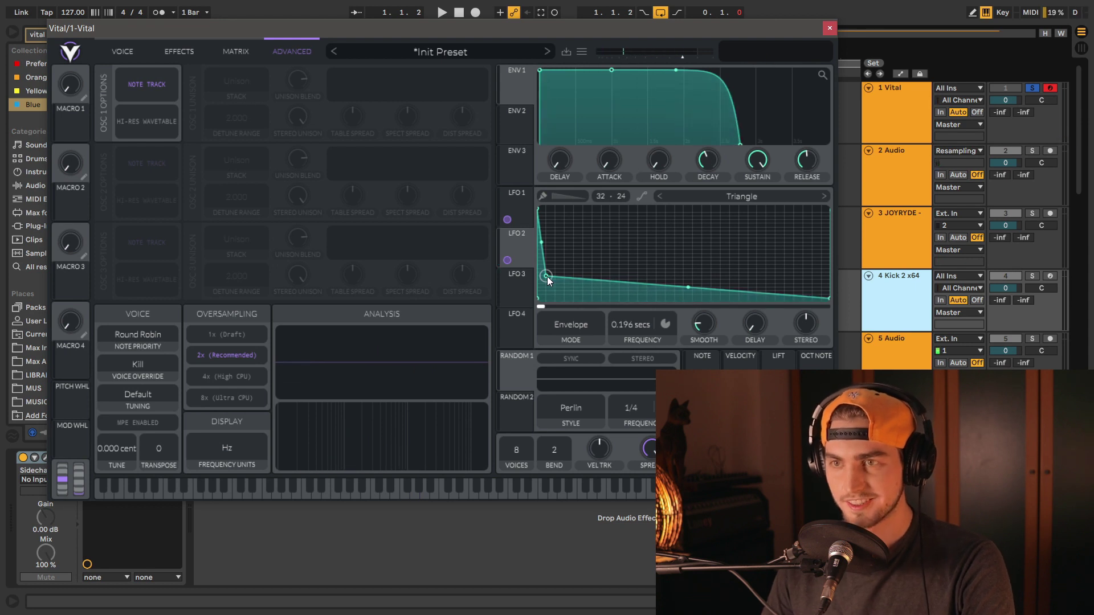
pyautogui.moveTo(547, 275); pyautogui.dragTo(547, 279)
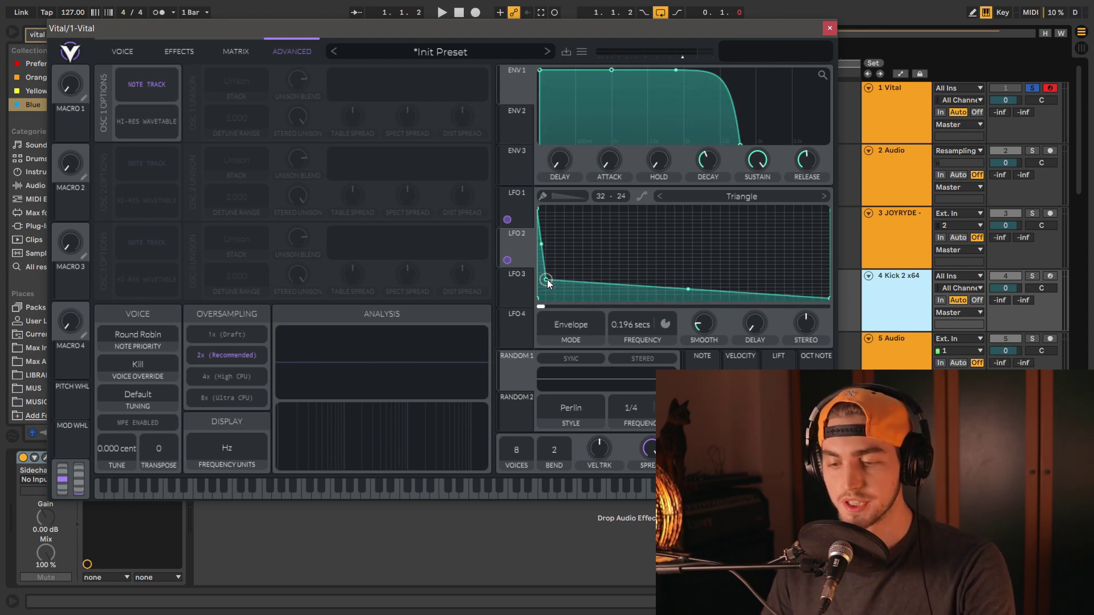
pyautogui.moveTo(547, 279); pyautogui.dragTo(581, 281)
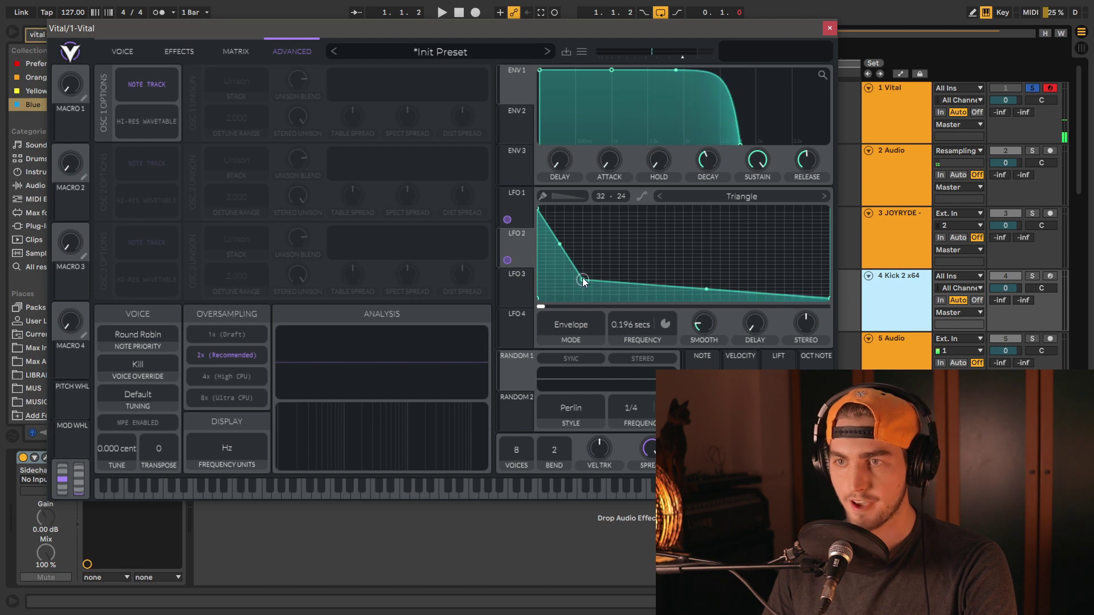
pyautogui.moveTo(582, 279); pyautogui.dragTo(546, 278)
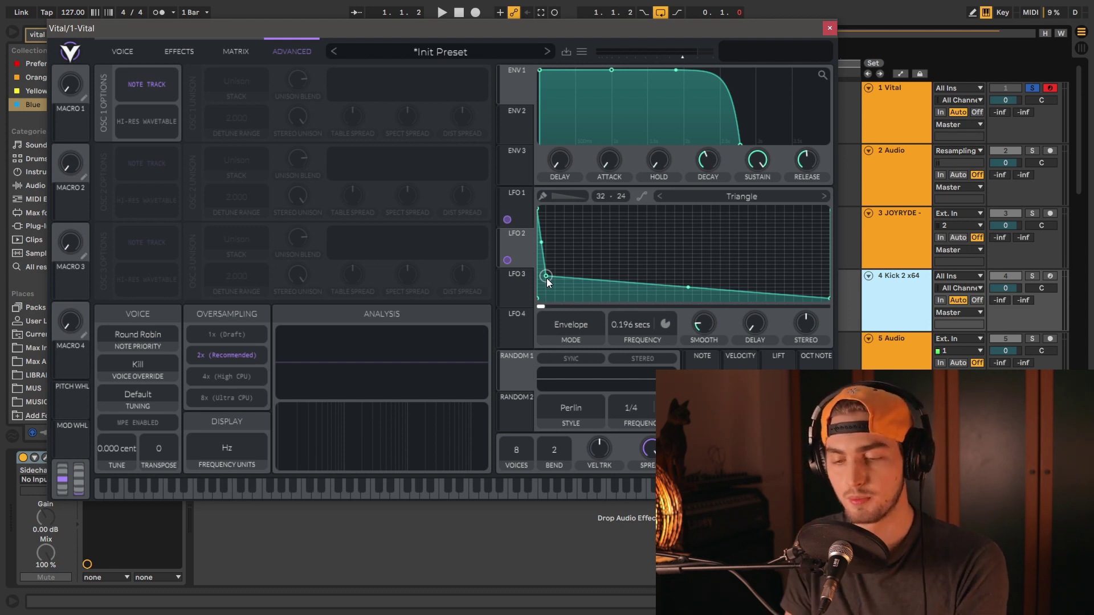
pyautogui.press('g')
pyautogui.press('g')
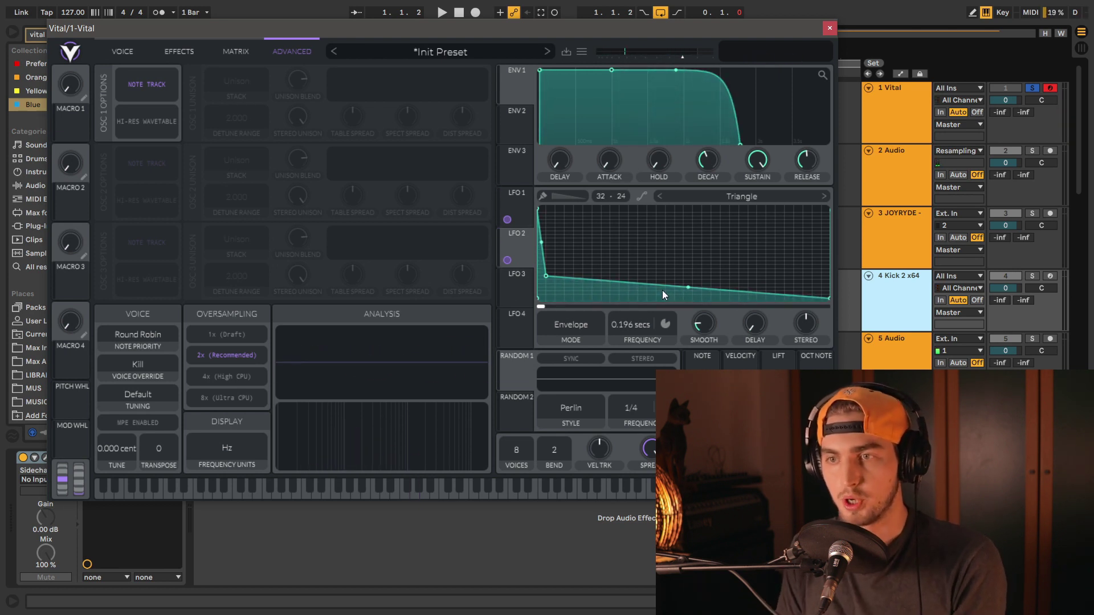
# Lower LFO 2's early breakpoint slightly and adjust the bend of its tail
pyautogui.moveTo(546, 275); pyautogui.dragTo(546, 283)
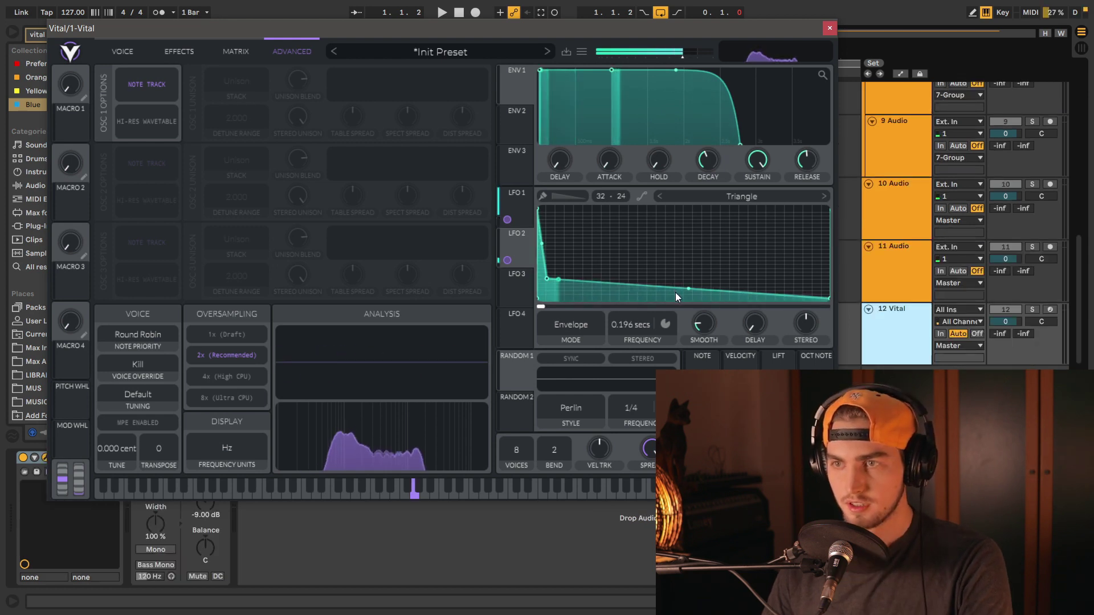
pyautogui.moveTo(689, 289); pyautogui.dragTo(689, 298)
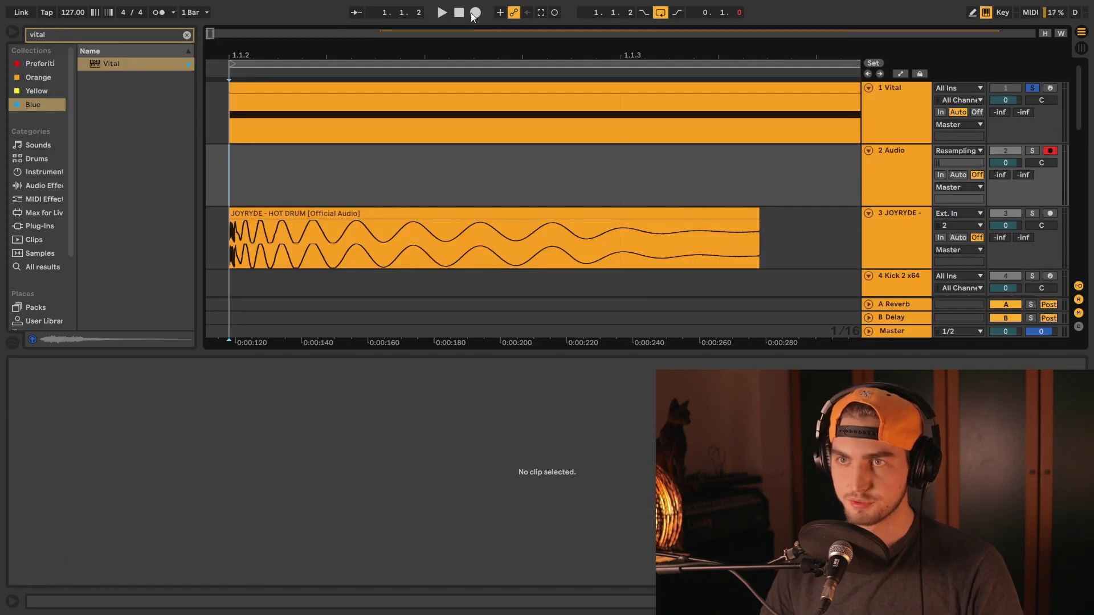
# Record the Vital kick onto the 2 Audio track to compare its waveform with the JOYRYDE clip
pyautogui.click(474, 14)
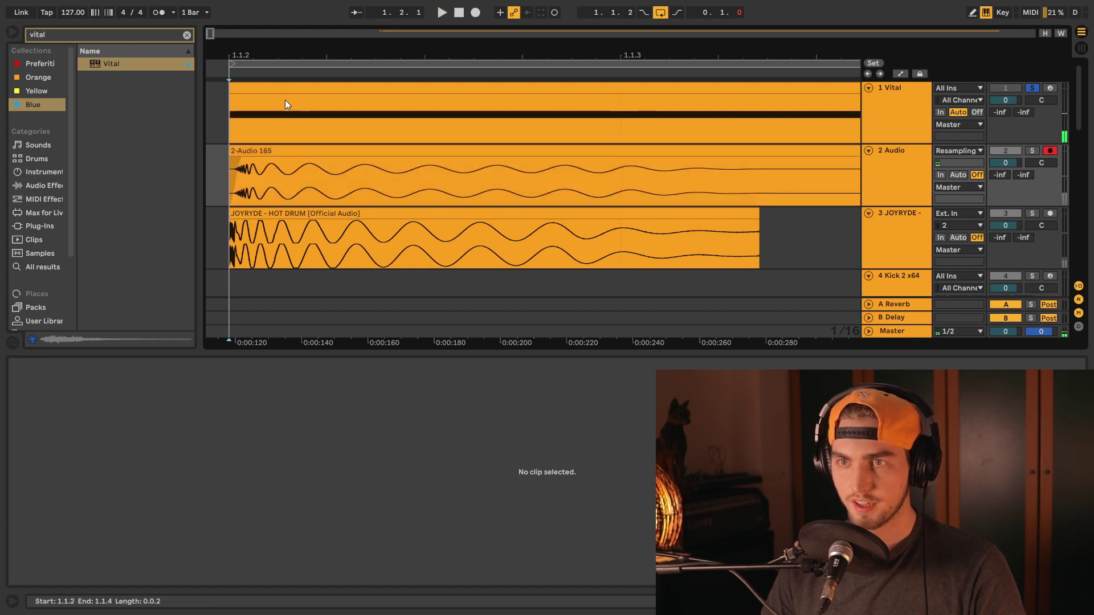
pyautogui.press('+')
pyautogui.press('+')
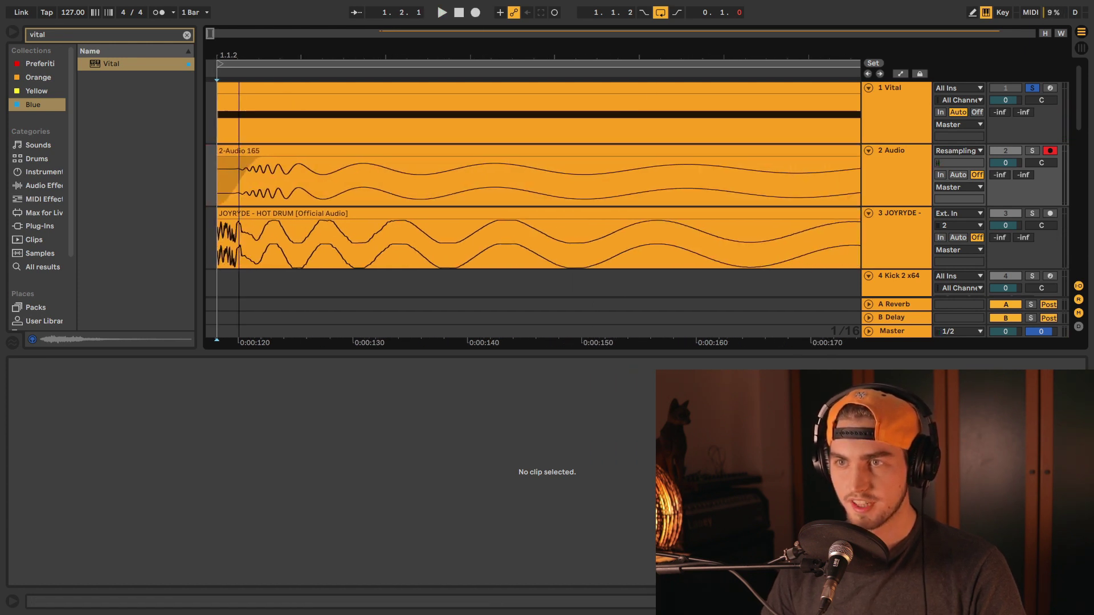
# Reopen Vital on track 1 and add LFO 2 breakpoints so the pitch curve decays to zero about a quarter of the way through
pyautogui.click(896, 114)
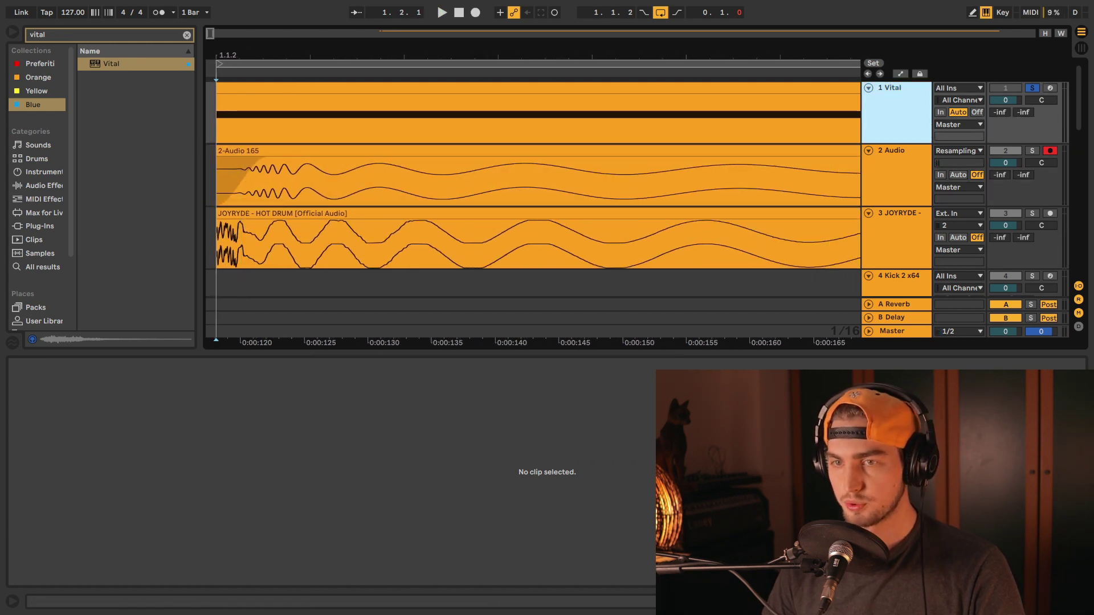
pyautogui.hotkey('shift', 'Tab')
pyautogui.click(45, 458)
pyautogui.click(524, 294)
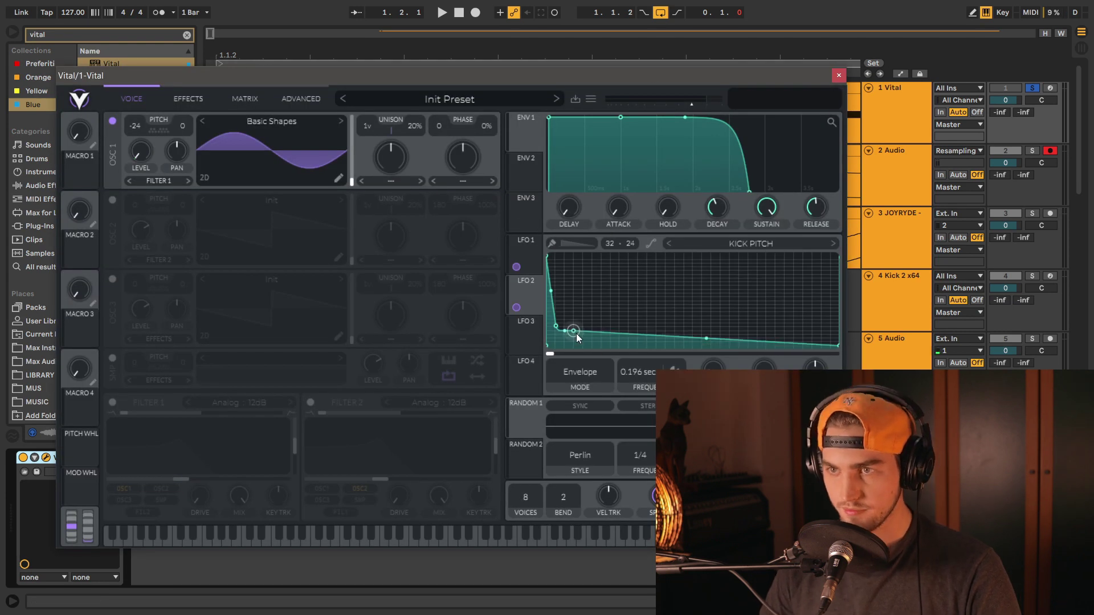
pyautogui.doubleClick(629, 346)
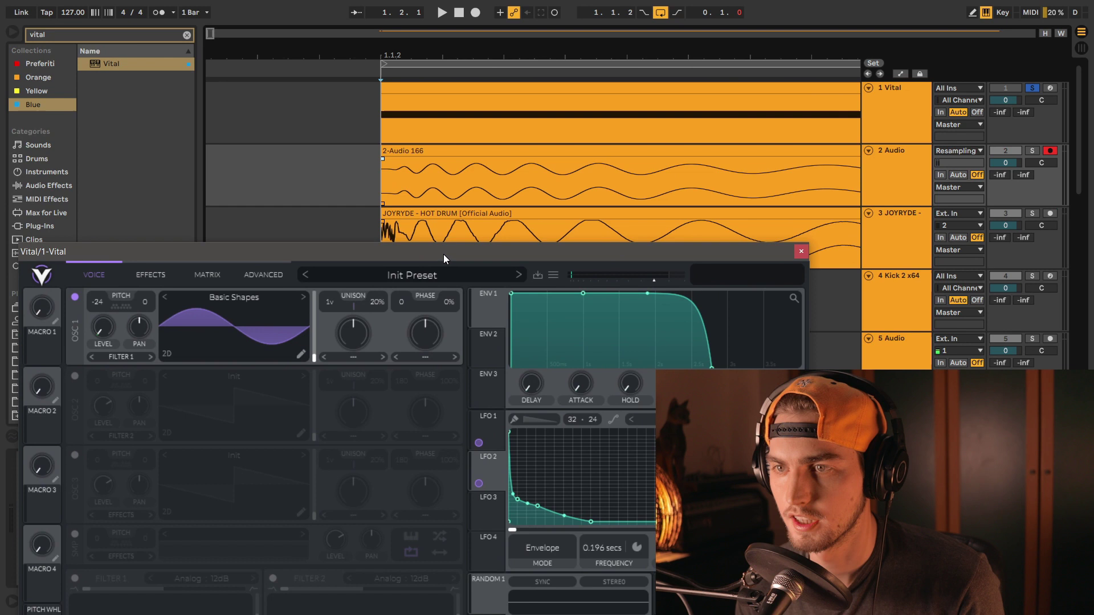
# Delete the test clip on the 2 Audio track and record the kick again from just before 1.1.2
pyautogui.click(425, 151)
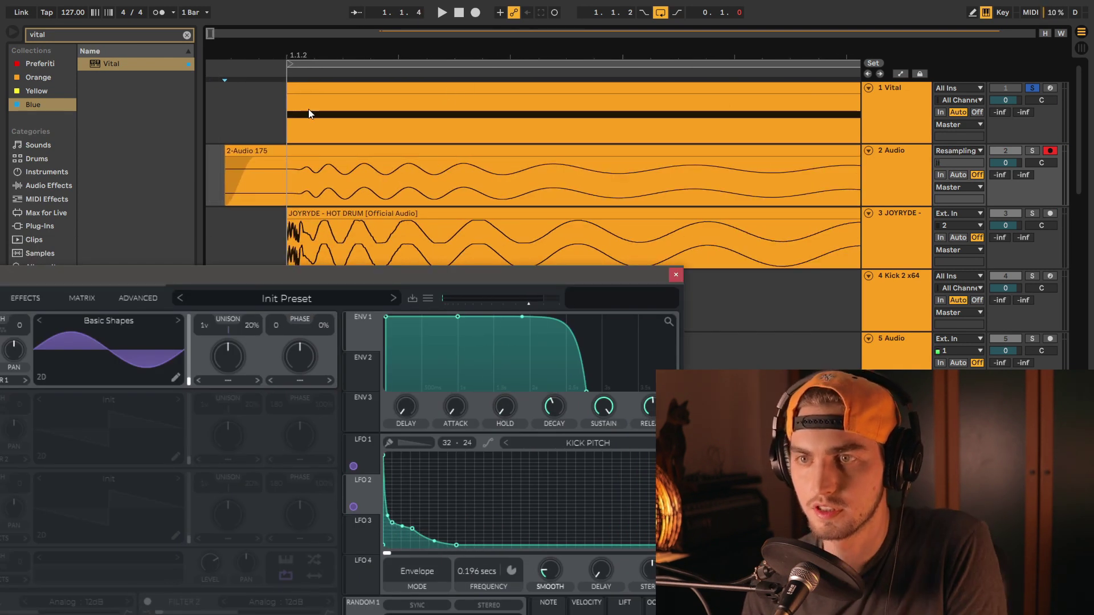
pyautogui.click(257, 151)
pyautogui.press('Delete')
pyautogui.click(221, 167)
pyautogui.click(474, 16)
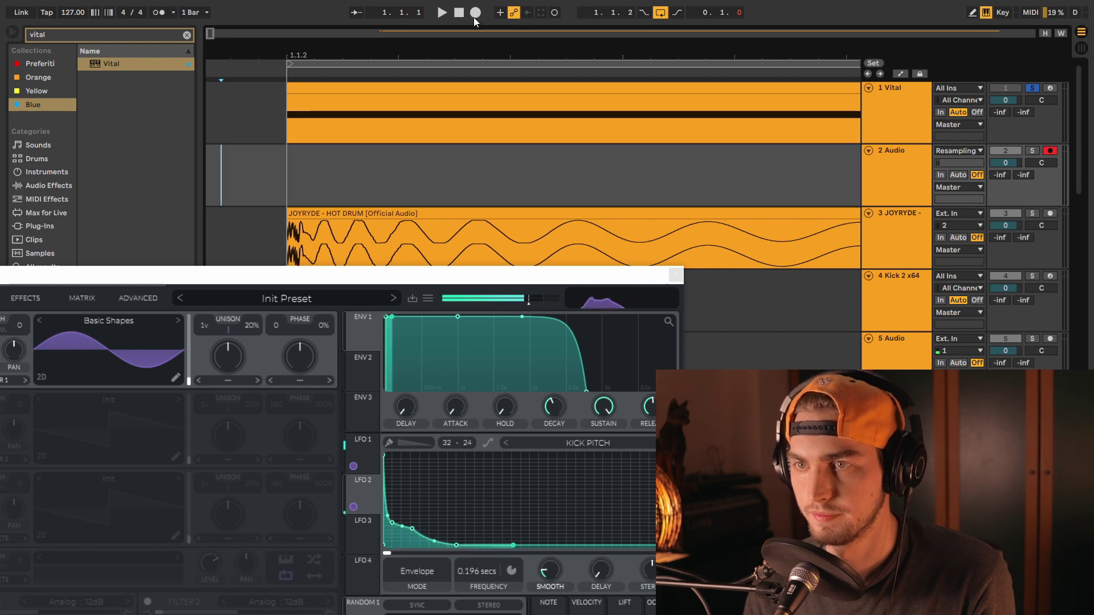
pyautogui.click(475, 13)
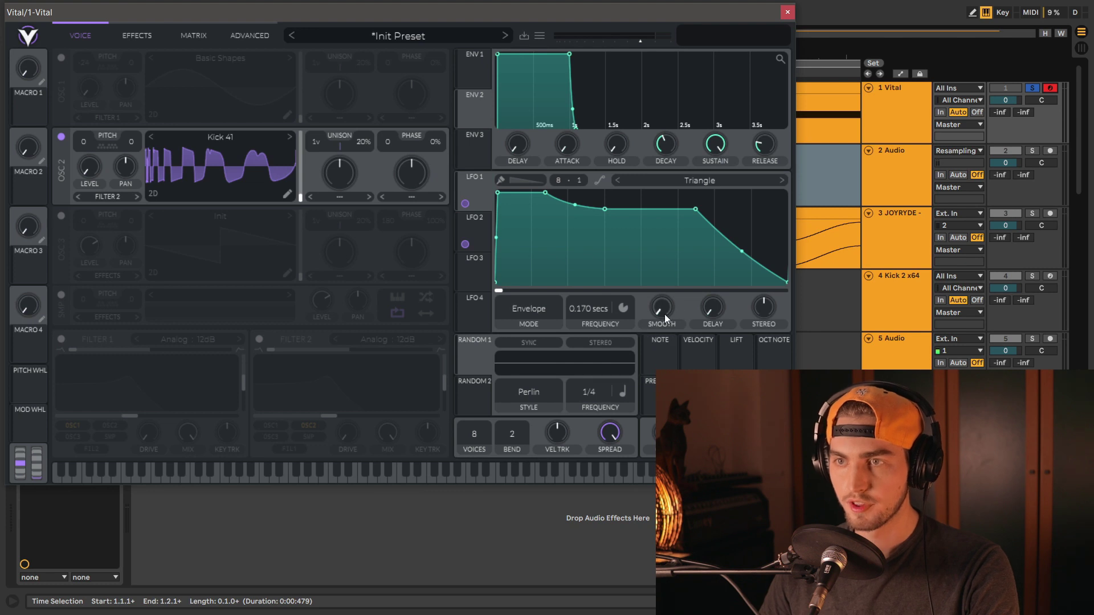
# Enable OSC 2 with the user wavetable Kick 41 and switch off OSC 1 to isolate the click layer
pyautogui.click(480, 223)
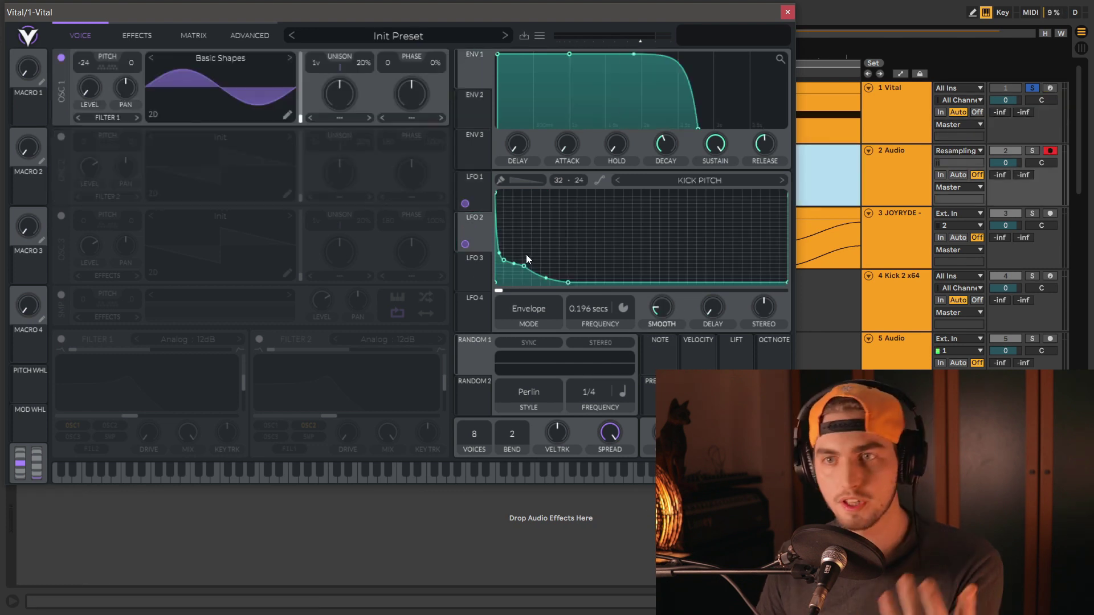
pyautogui.click(62, 137)
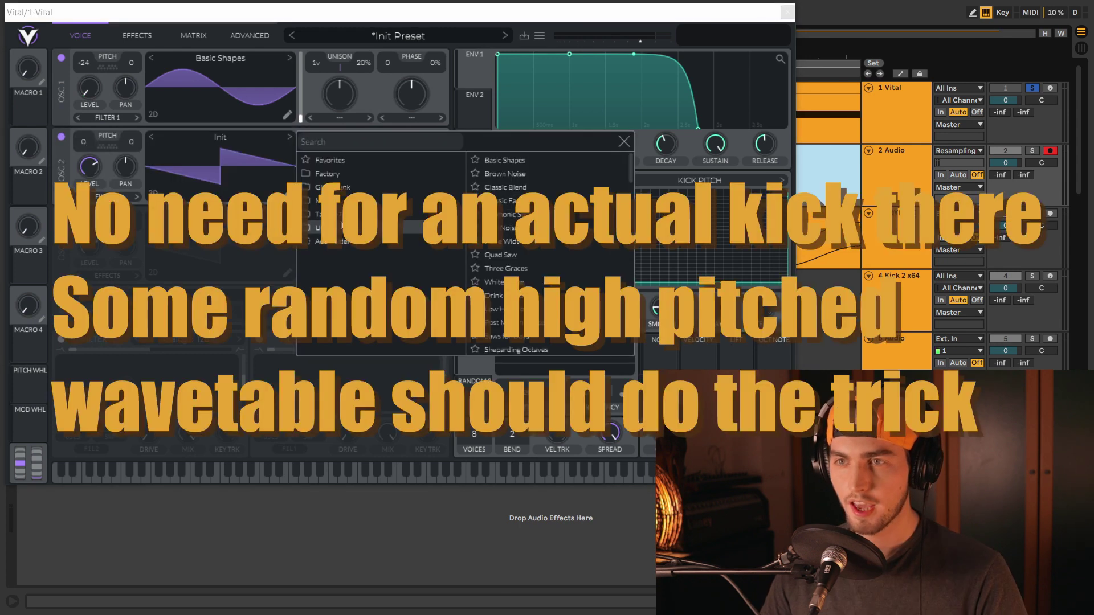
pyautogui.click(405, 227)
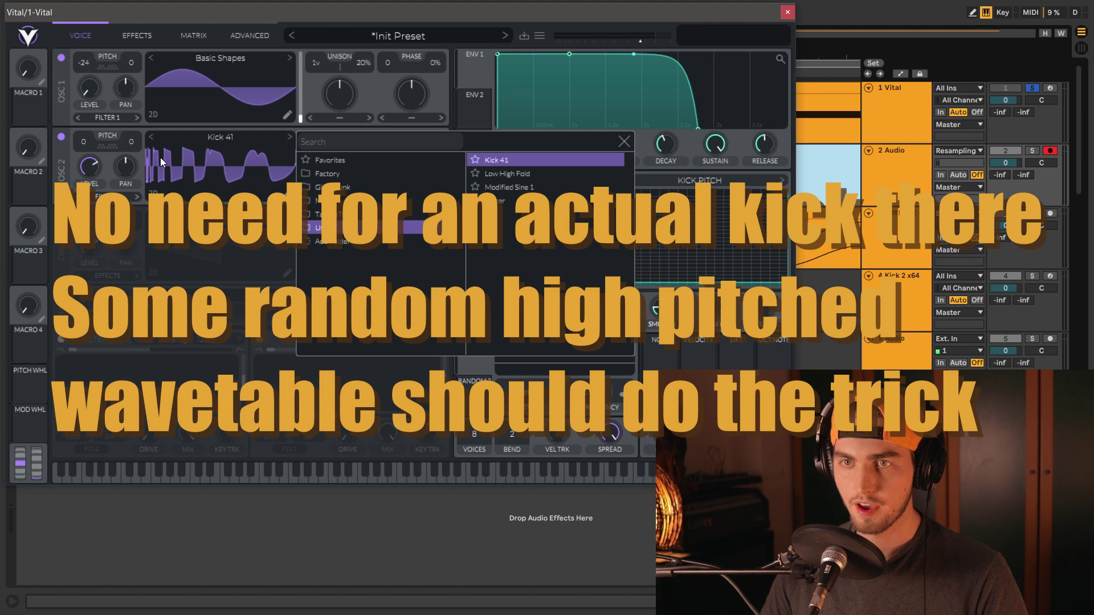
pyautogui.click(59, 162)
pyautogui.click(61, 58)
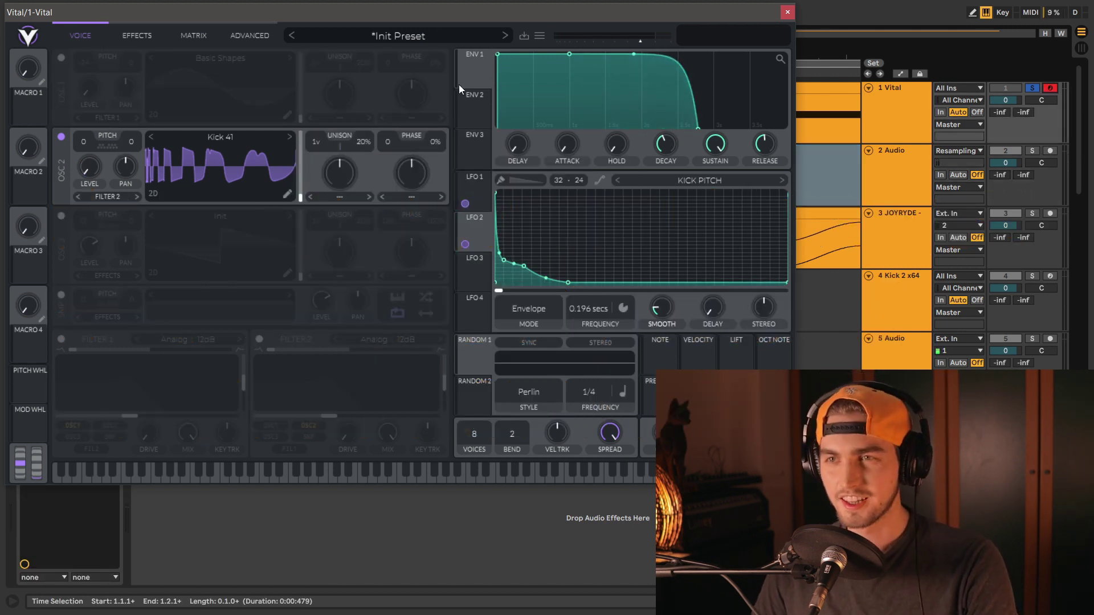
# Give ENV 2 zero sustain and a very short decay, and modulate OSC 2's level with it
pyautogui.click(473, 111)
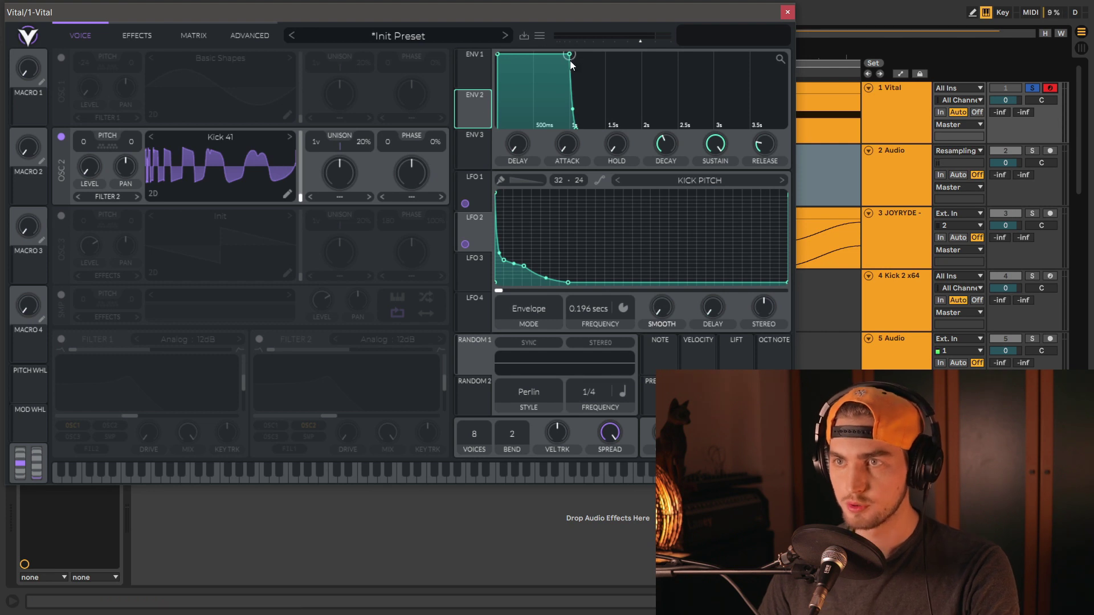
pyautogui.moveTo(715, 144); pyautogui.dragTo(709, 286)
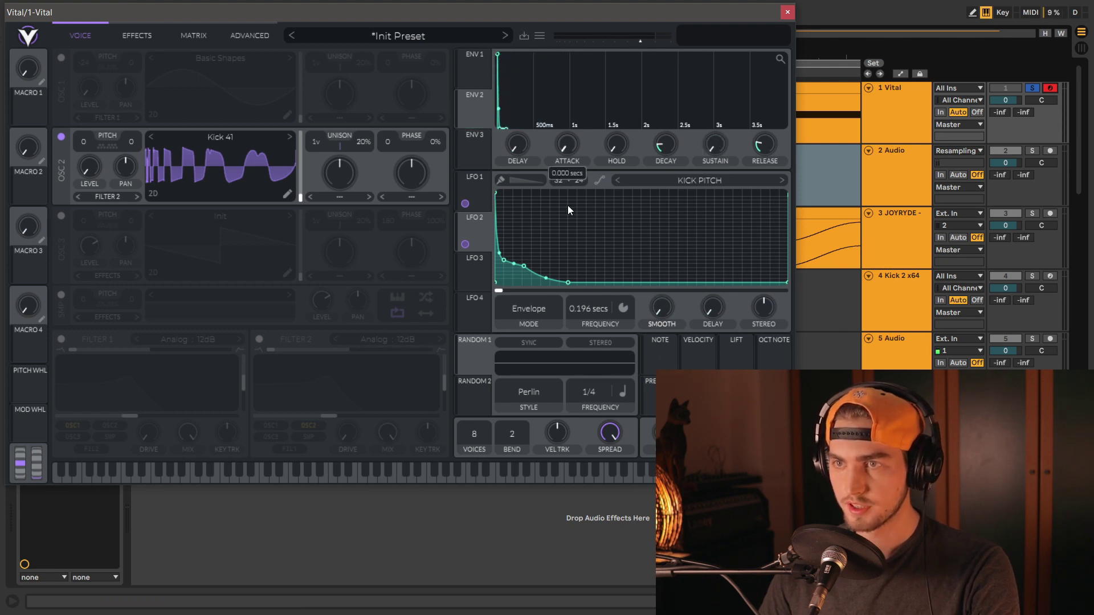
pyautogui.moveTo(669, 161); pyautogui.dragTo(675, 154)
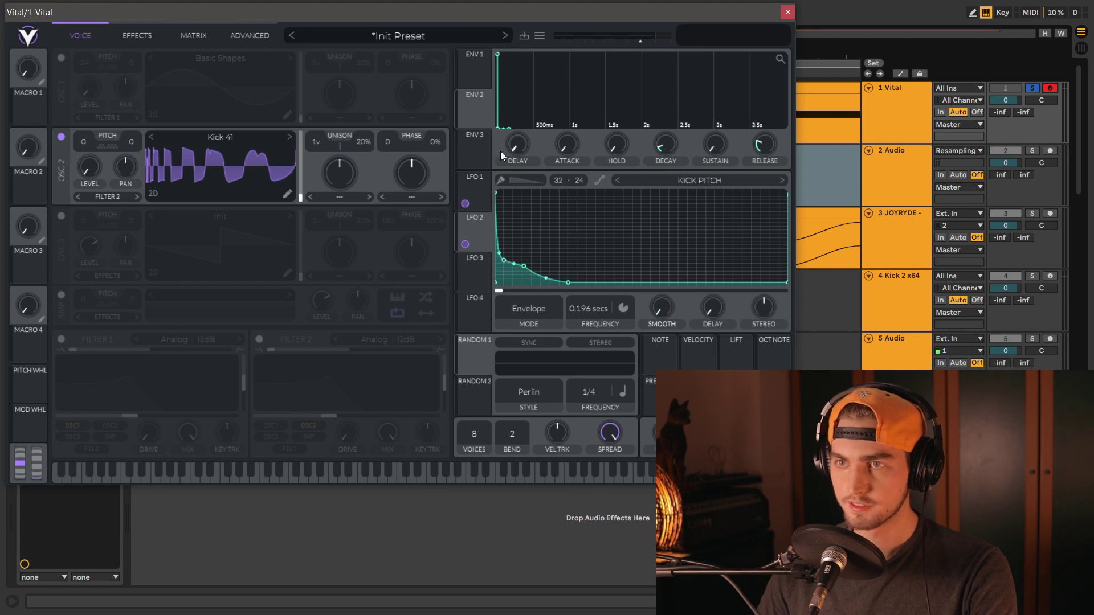
pyautogui.moveTo(481, 109); pyautogui.dragTo(89, 177)
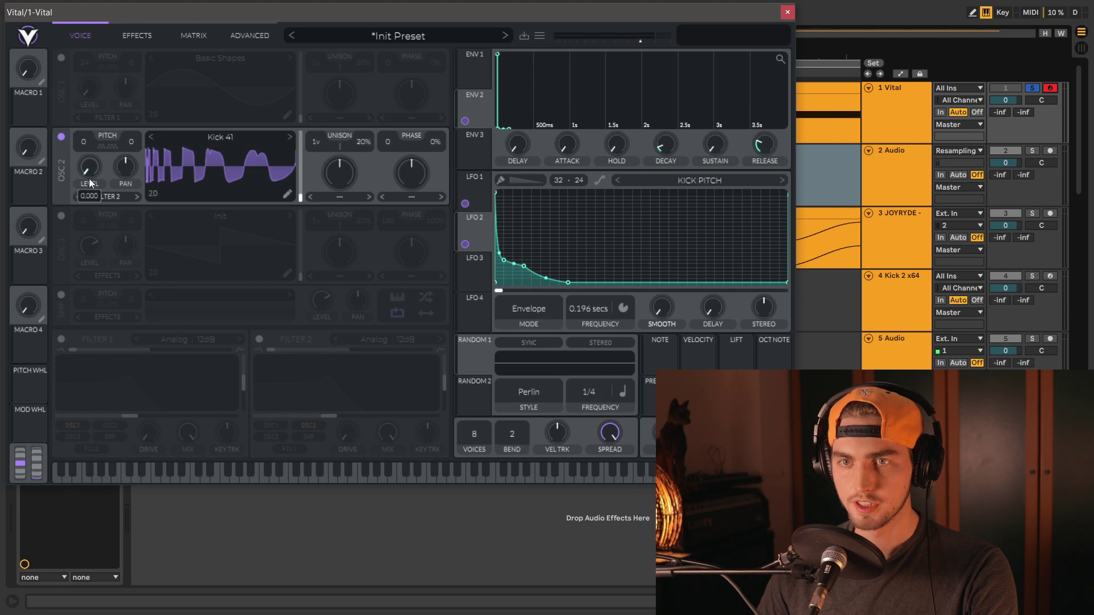
# Turn OSC 1 back on and record the layered kick onto the 2 Audio track for comparison with the JOYRYDE clip
pyautogui.click(62, 56)
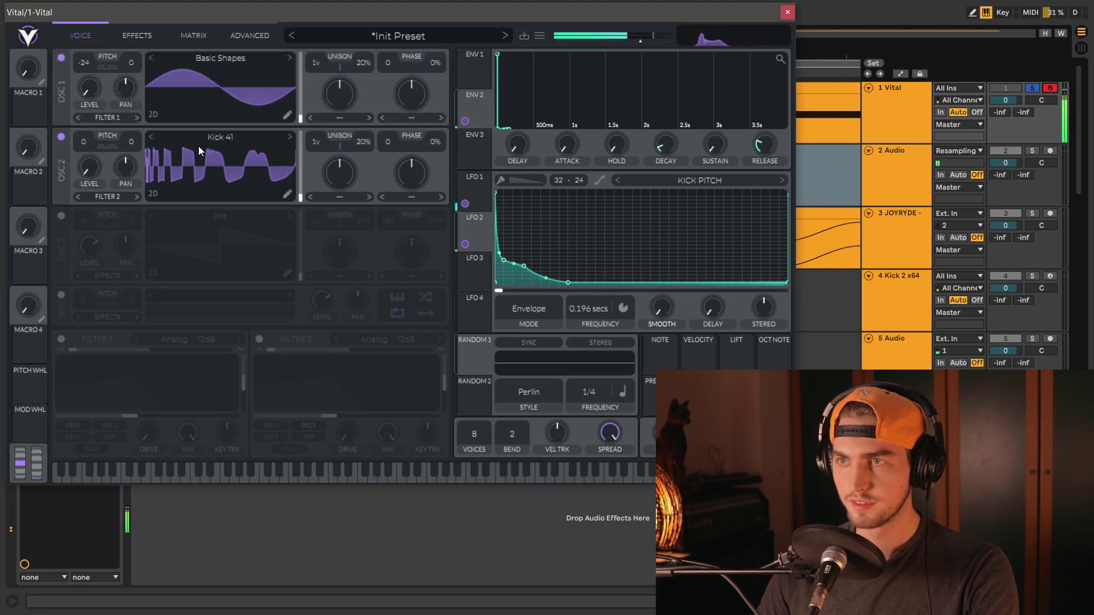
pyautogui.moveTo(90, 142); pyautogui.dragTo(94, 104)
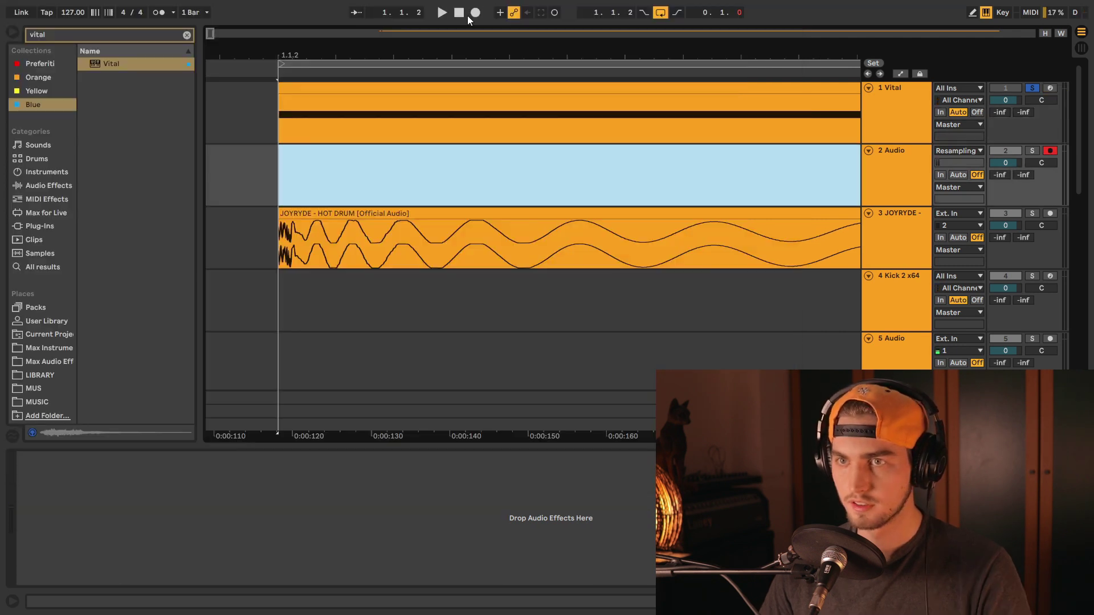
pyautogui.click(475, 13)
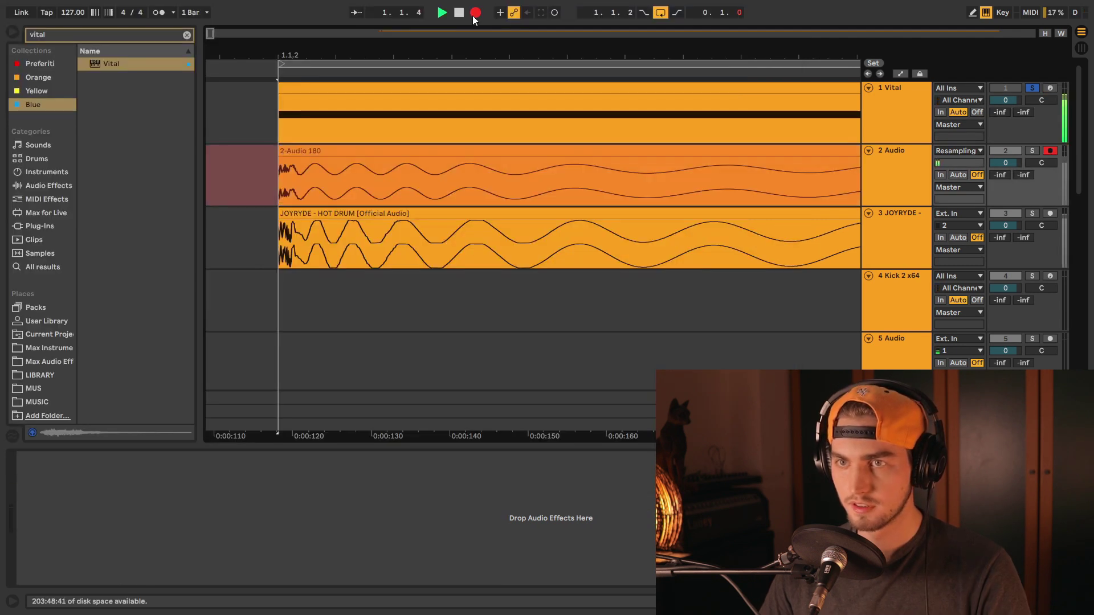
pyautogui.press('space')
pyautogui.moveTo(294, 55); pyautogui.dragTo(294, 109)
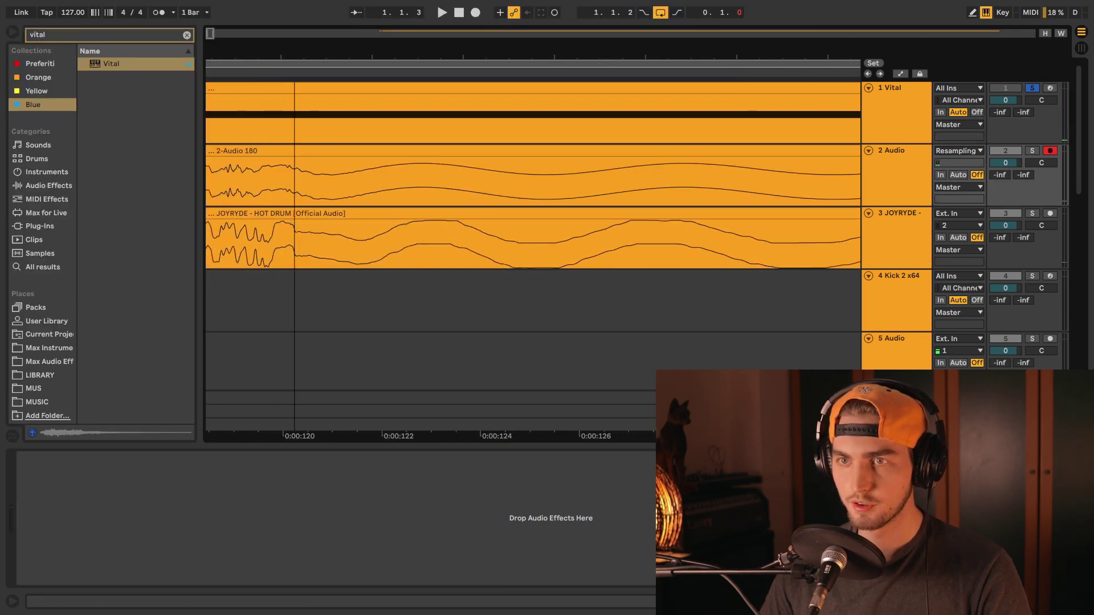
pyautogui.press('-')
pyautogui.press('-')
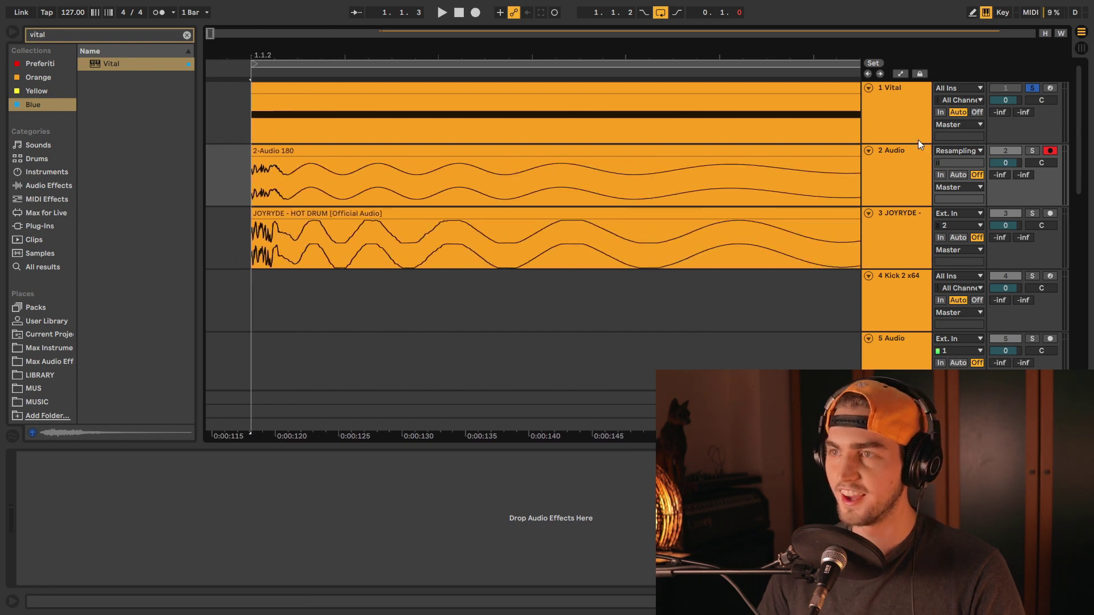
# Move the Distortion effect directly below Chorus, enable it, and set its type to Hard Clip
pyautogui.click(733, 132)
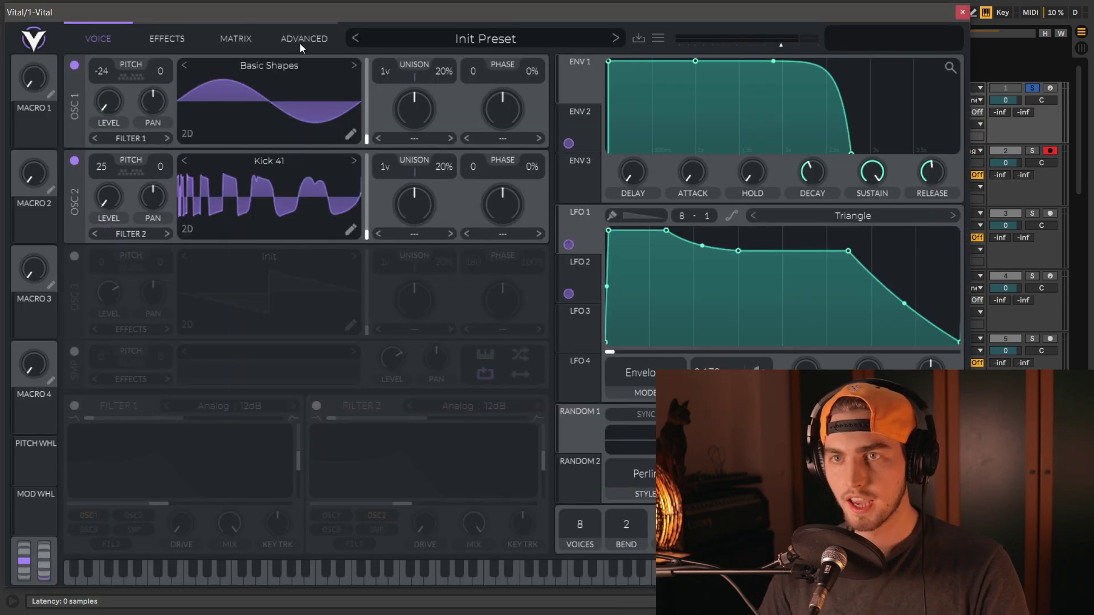
pyautogui.click(171, 36)
pyautogui.moveTo(118, 235); pyautogui.dragTo(125, 135)
pyautogui.click(75, 120)
pyautogui.click(207, 69)
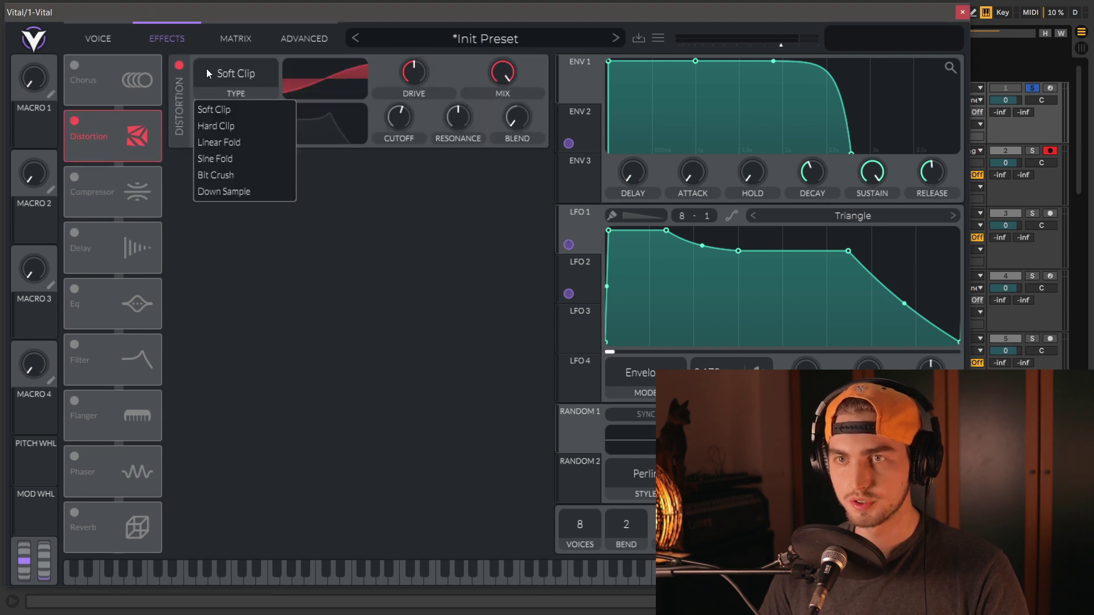
pyautogui.click(240, 126)
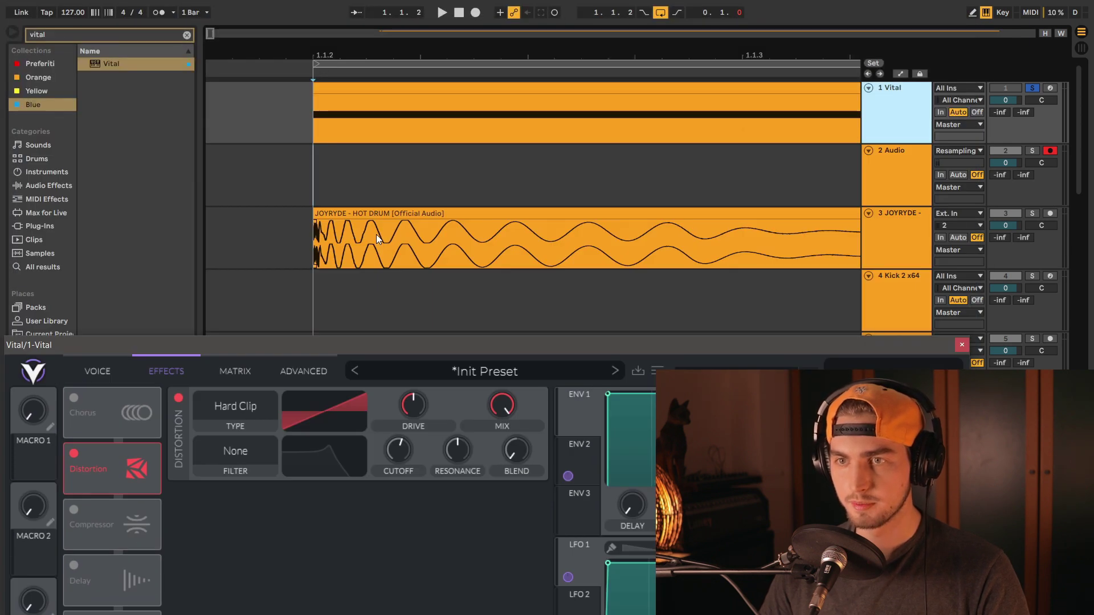
pyautogui.click(312, 365)
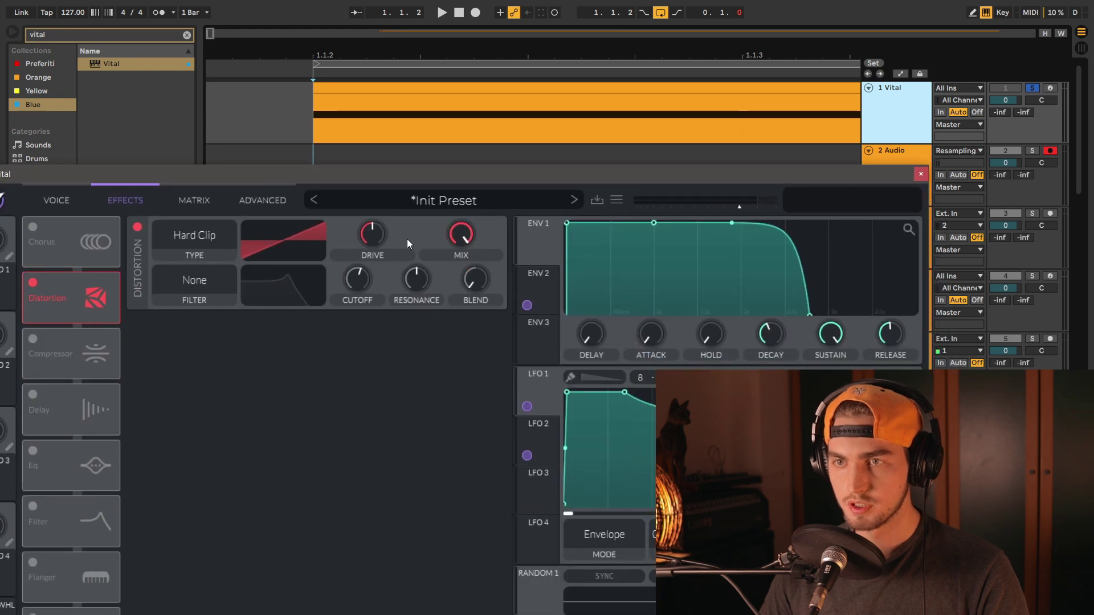
pyautogui.moveTo(380, 237)
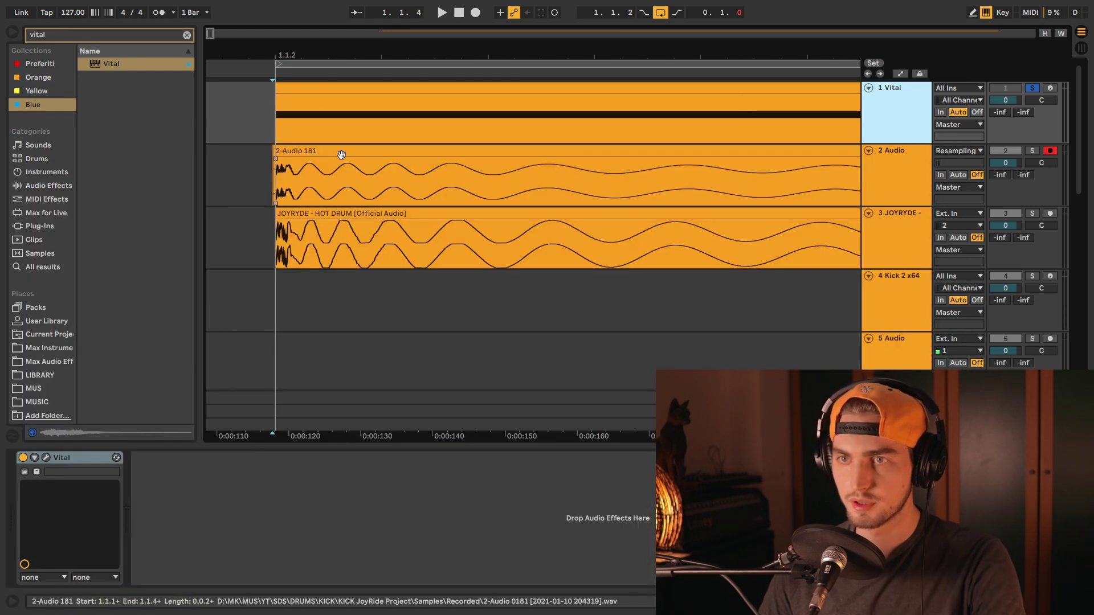
# Replace the 2 Audio clip with a recording of the distorted kick and compare its transient with the JOYRYDE clip
pyautogui.click(237, 173)
pyautogui.click(232, 173)
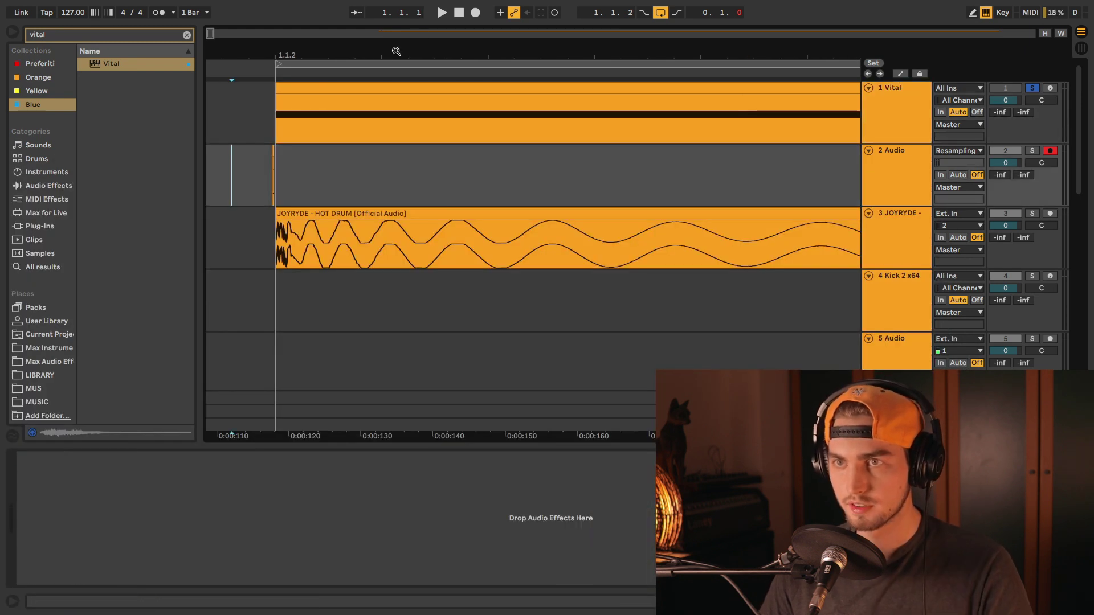
pyautogui.click(475, 12)
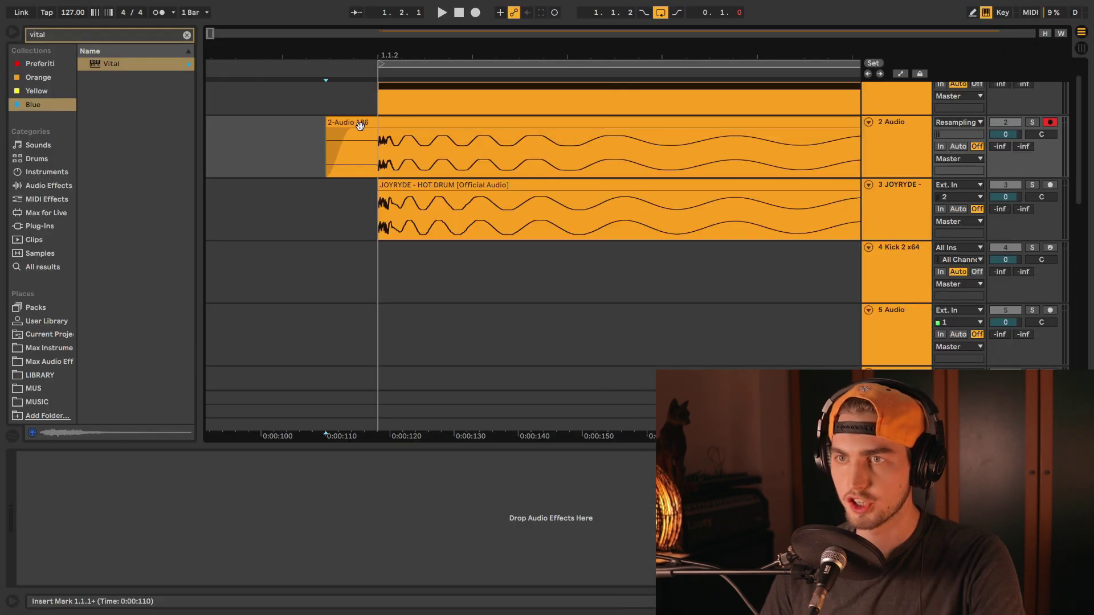
pyautogui.click(362, 123)
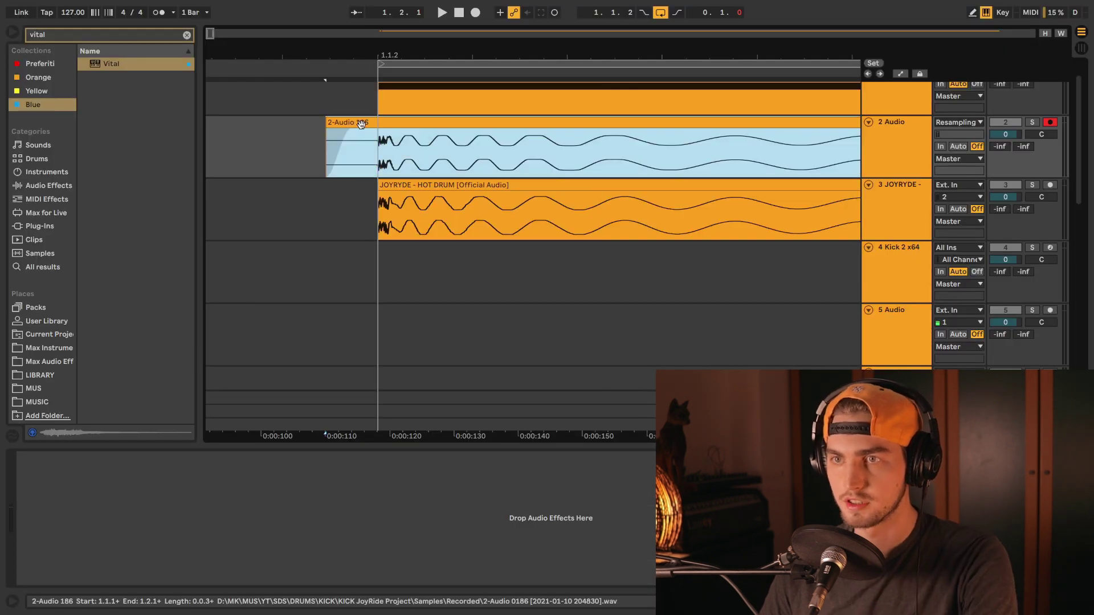
pyautogui.press('z')
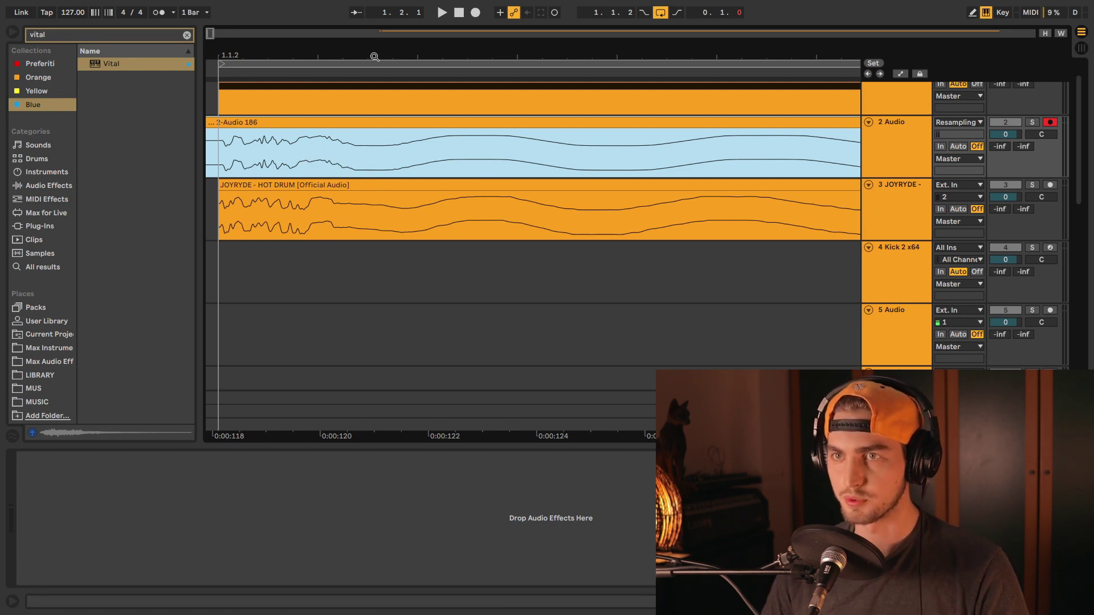
pyautogui.moveTo(375, 57); pyautogui.dragTo(362, 51)
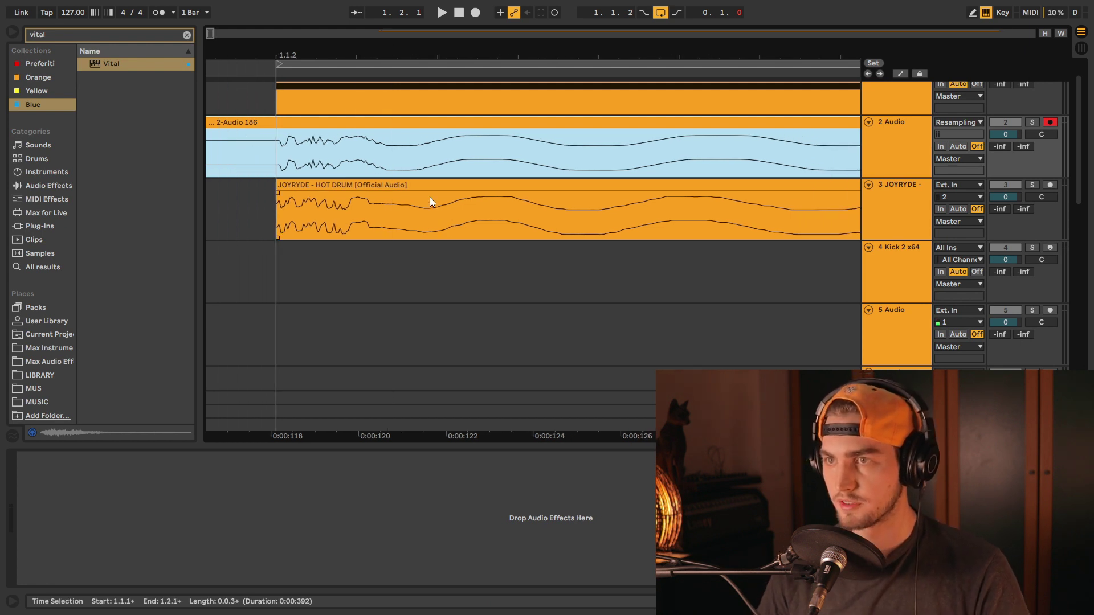
pyautogui.moveTo(479, 57); pyautogui.dragTo(477, 44)
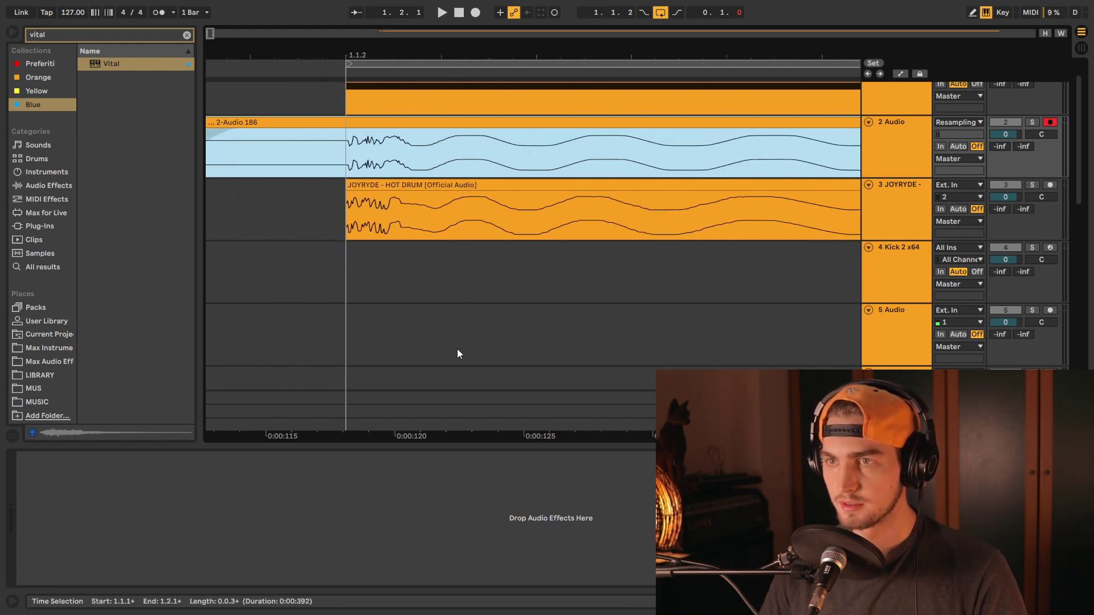
# Enable OSC 3 and modulate its level with LFO 1 and its transpose with LFO 2
pyautogui.click(881, 105)
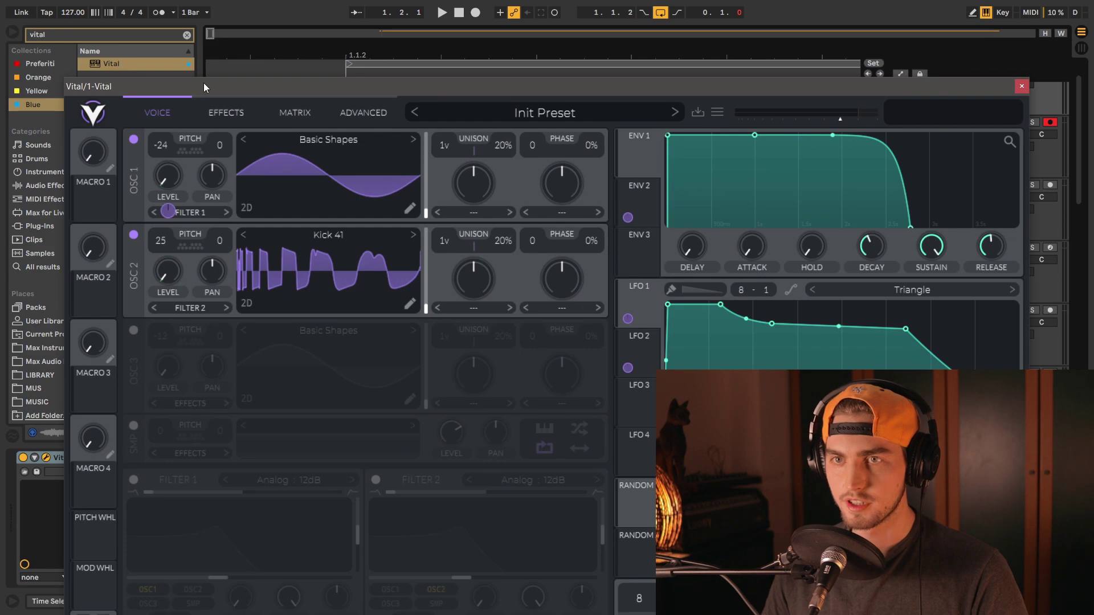
pyautogui.moveTo(203, 83); pyautogui.dragTo(138, 10)
pyautogui.click(77, 256)
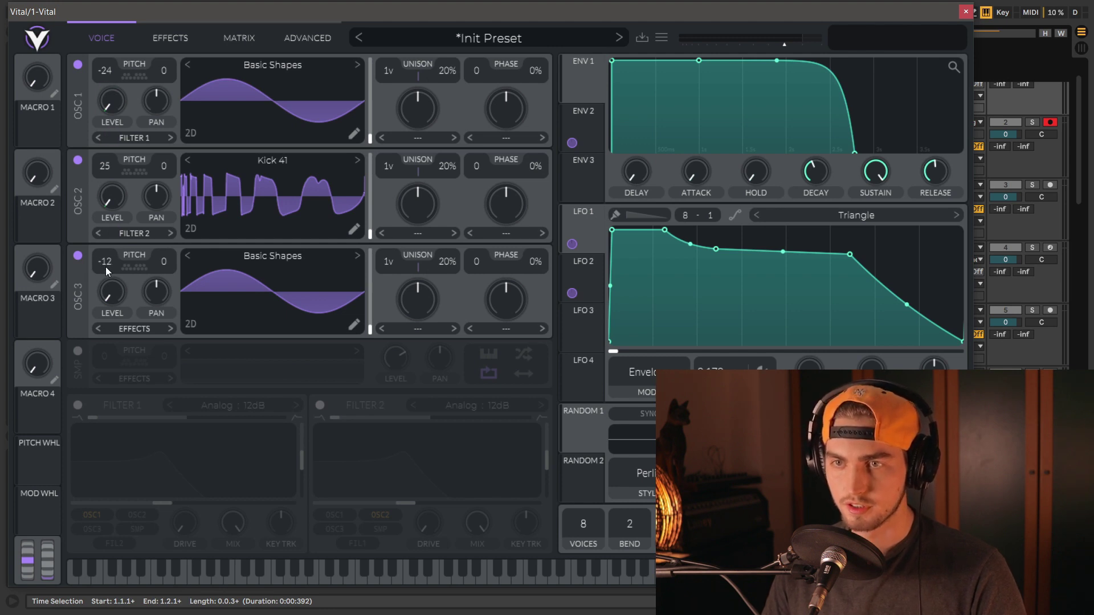
pyautogui.moveTo(583, 221); pyautogui.dragTo(104, 308)
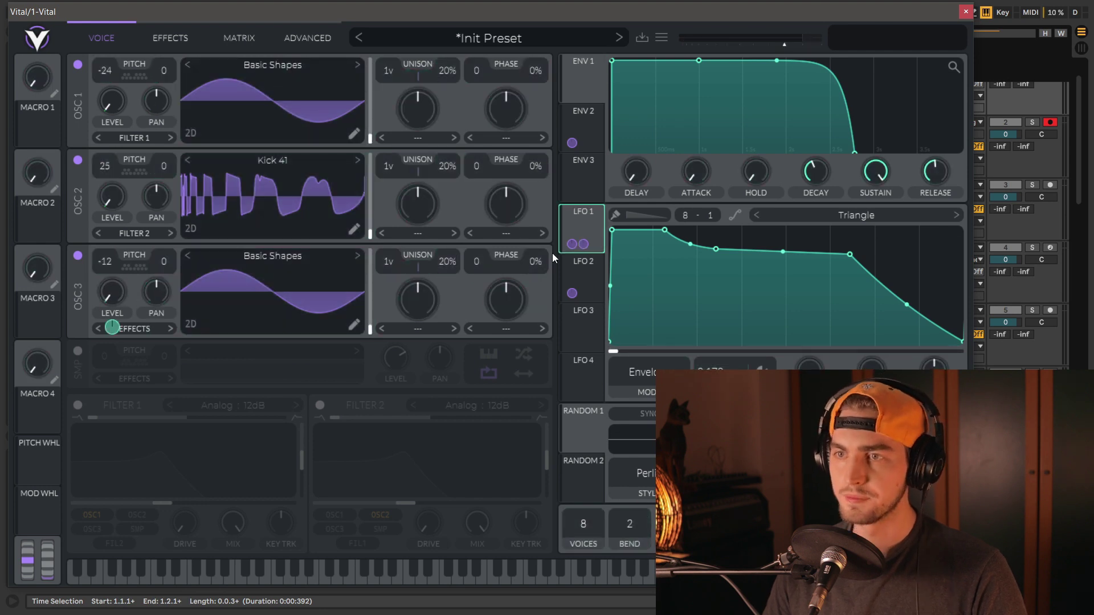
pyautogui.click(587, 276)
pyautogui.moveTo(586, 276); pyautogui.dragTo(104, 262)
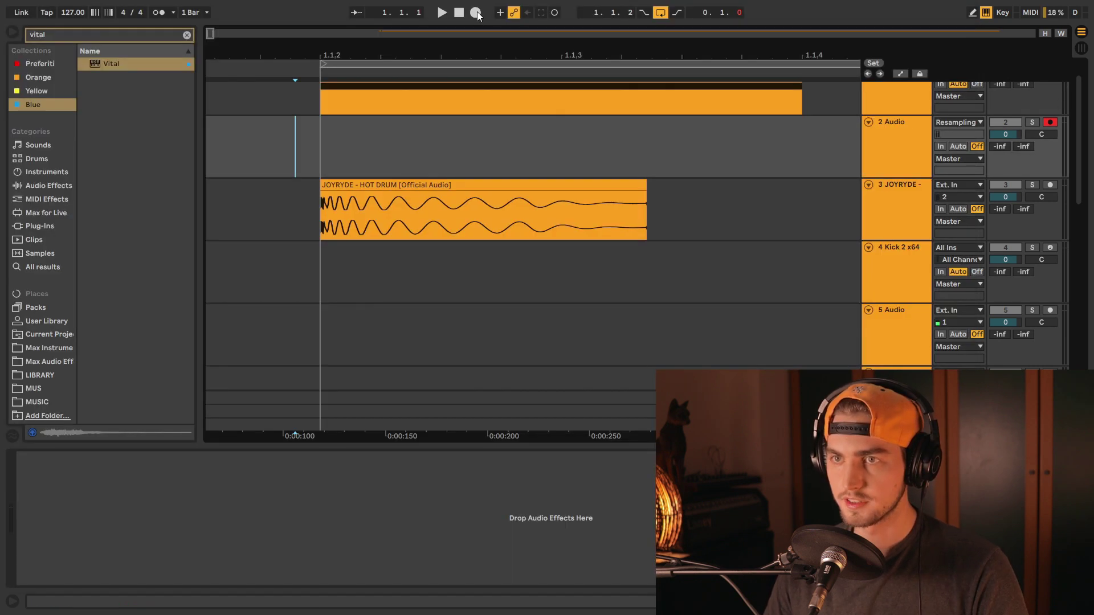
# Record the kick with the OSC 3 layer onto 2 Audio, compare it with the JOYRYDE clip, and undo the recording
pyautogui.press('F9')
pyautogui.press('space')
pyautogui.press('+')
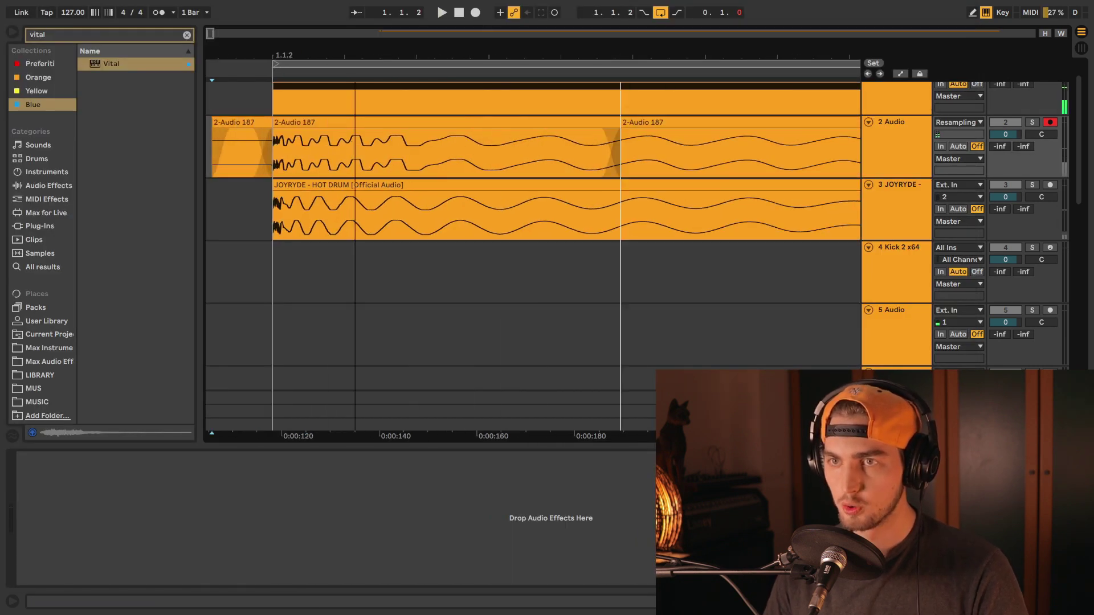
pyautogui.moveTo(355, 56); pyautogui.dragTo(350, 57)
pyautogui.hotkey('ctrl', 'z')
# Set LFO 1's modulation of OSC 3's level to about 0.14 and OSC 3's phase to 90
pyautogui.click(906, 100)
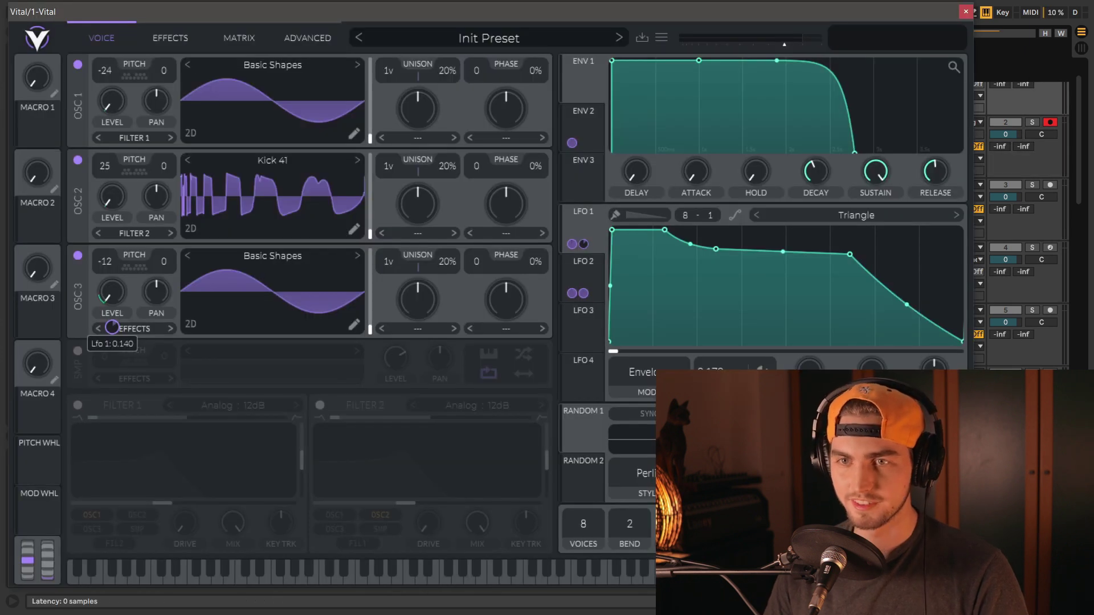
pyautogui.moveTo(483, 266); pyautogui.dragTo(490, 237)
pyautogui.hotkey('ctrl', 'alt', 'p')
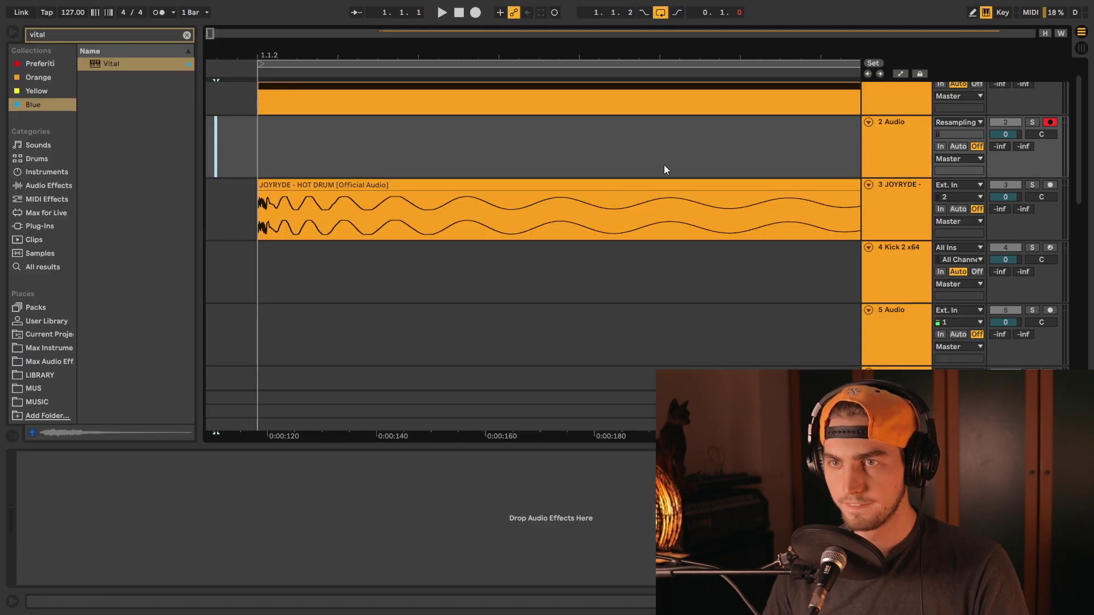
pyautogui.click(416, 173)
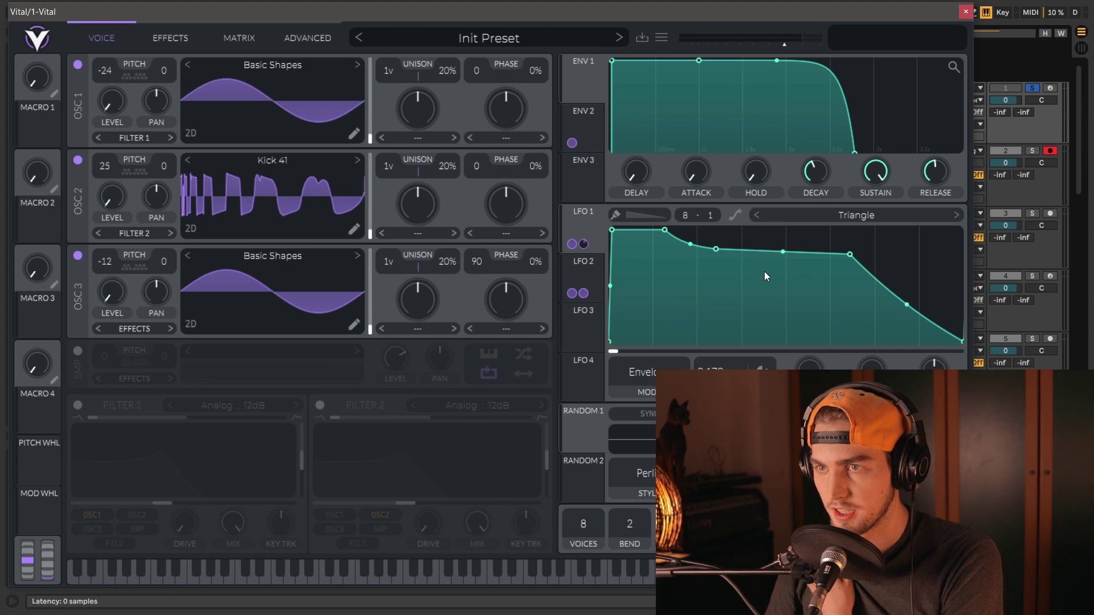
pyautogui.click(587, 268)
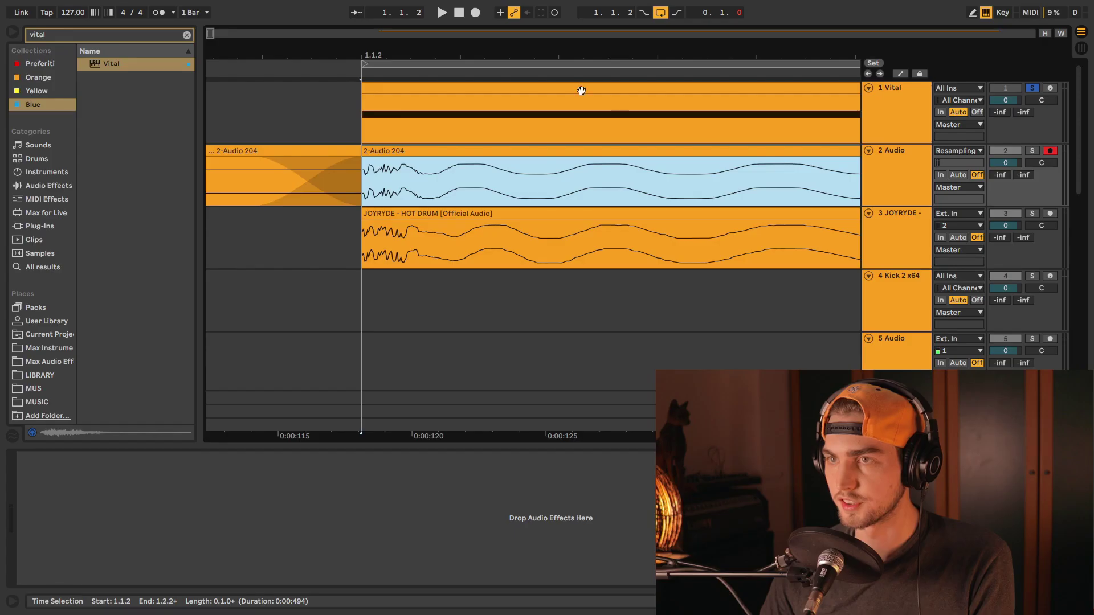
# Compare the transient of the 2 Audio recording with the start of the JOYRYDE clip
pyautogui.scroll(-2, 513, 256)
pyautogui.scroll(3, 513, 257)
pyautogui.moveTo(433, 86); pyautogui.dragTo(422, 54)
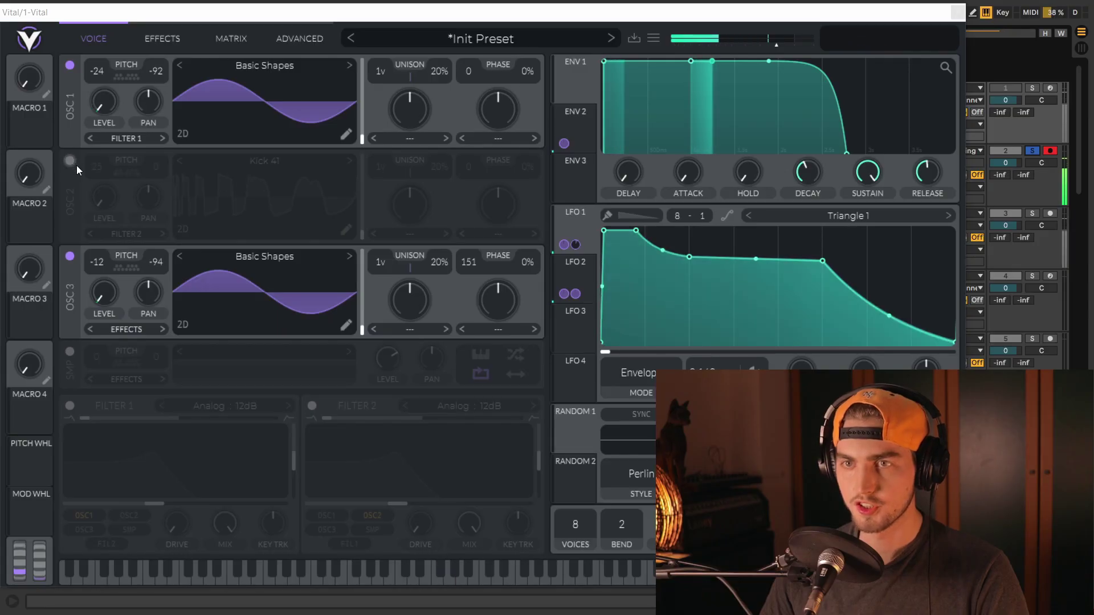
# Turn on OSC 2 with the Sheparding Octaves wavetable and the SMP source, using FM Sample as OSC 1's phase distortion
pyautogui.click(70, 161)
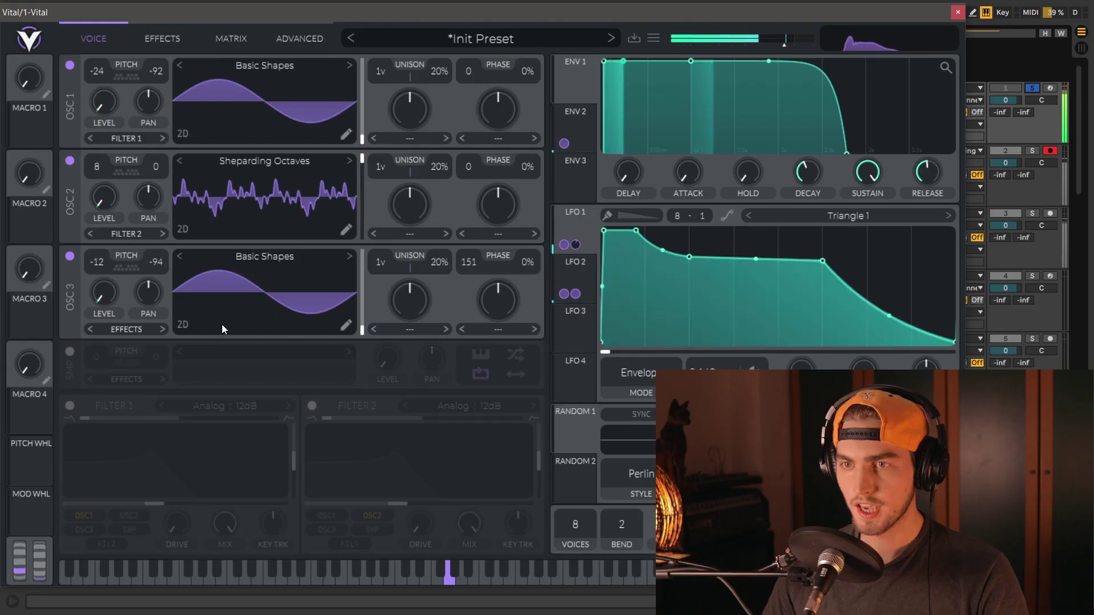
pyautogui.click(70, 351)
pyautogui.click(502, 139)
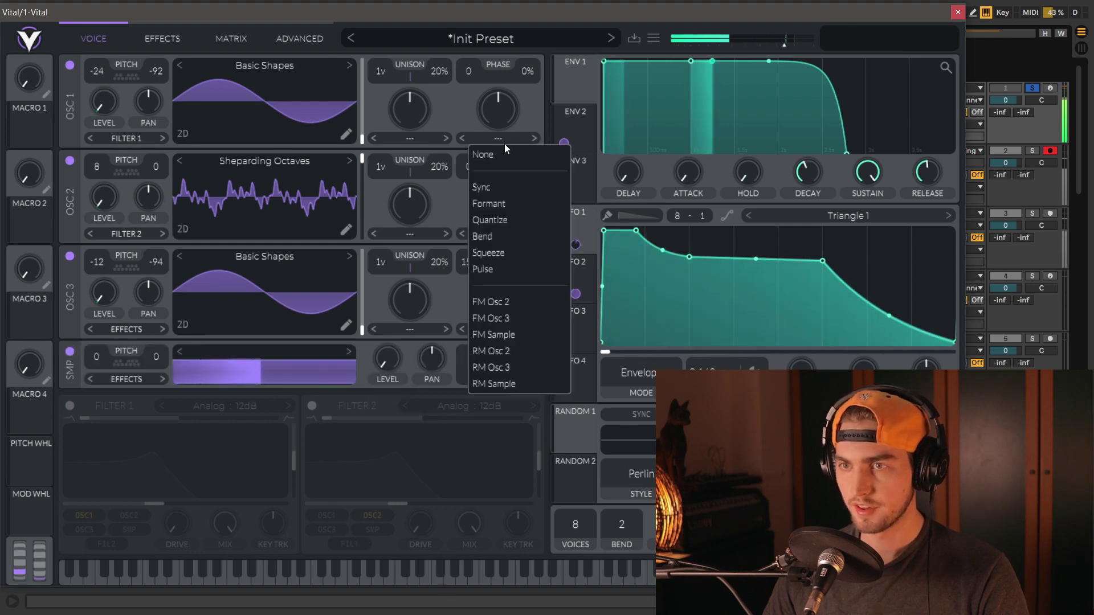
pyautogui.click(527, 344)
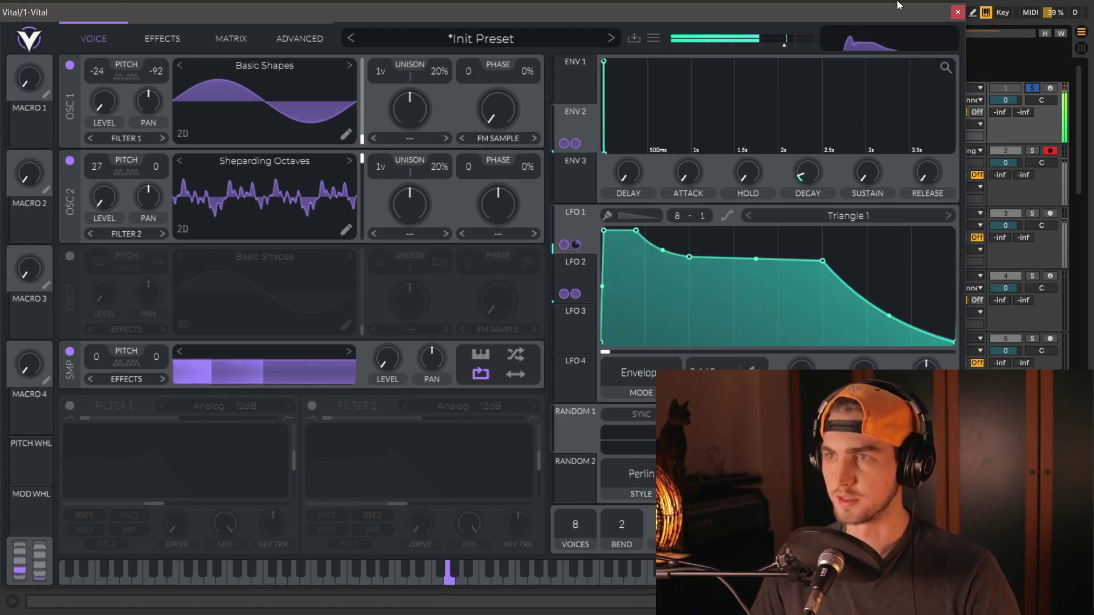
# Clear the clip on 2 Audio and record the FM Sample version of the kick just ahead of 1.1.2
pyautogui.click(641, 239)
pyautogui.moveTo(472, 11); pyautogui.dragTo(349, 393)
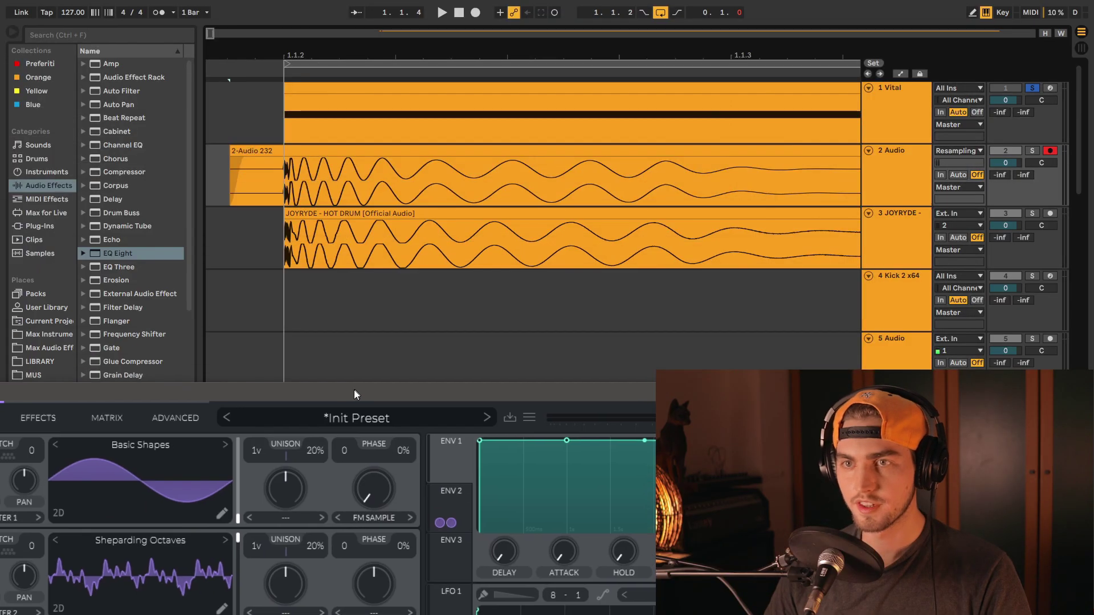
pyautogui.click(251, 148)
pyautogui.press('Delete')
pyautogui.click(224, 170)
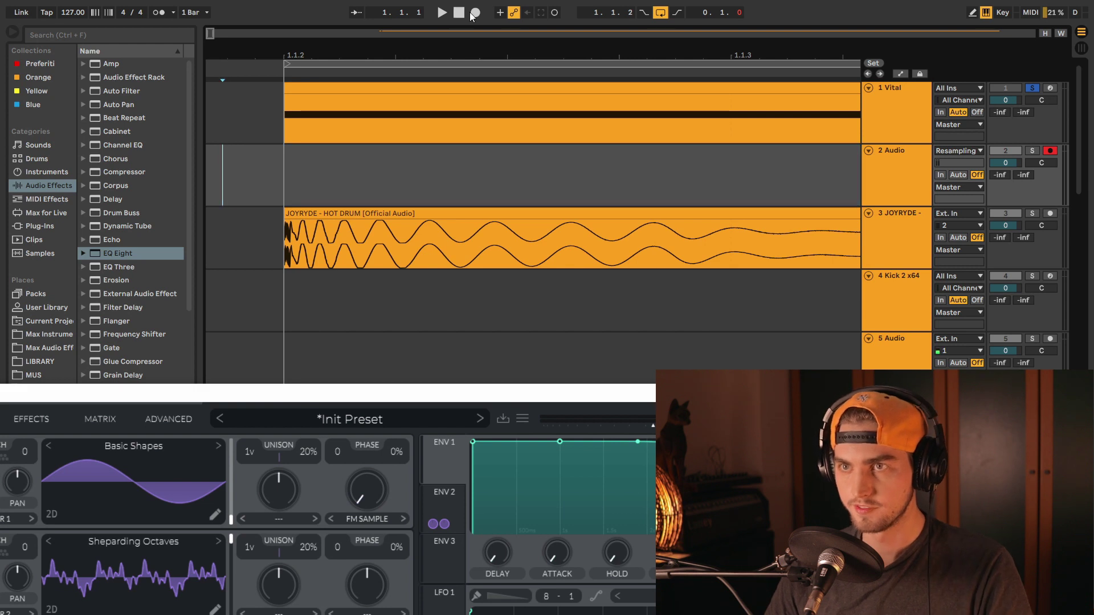
pyautogui.click(475, 13)
pyautogui.press('space')
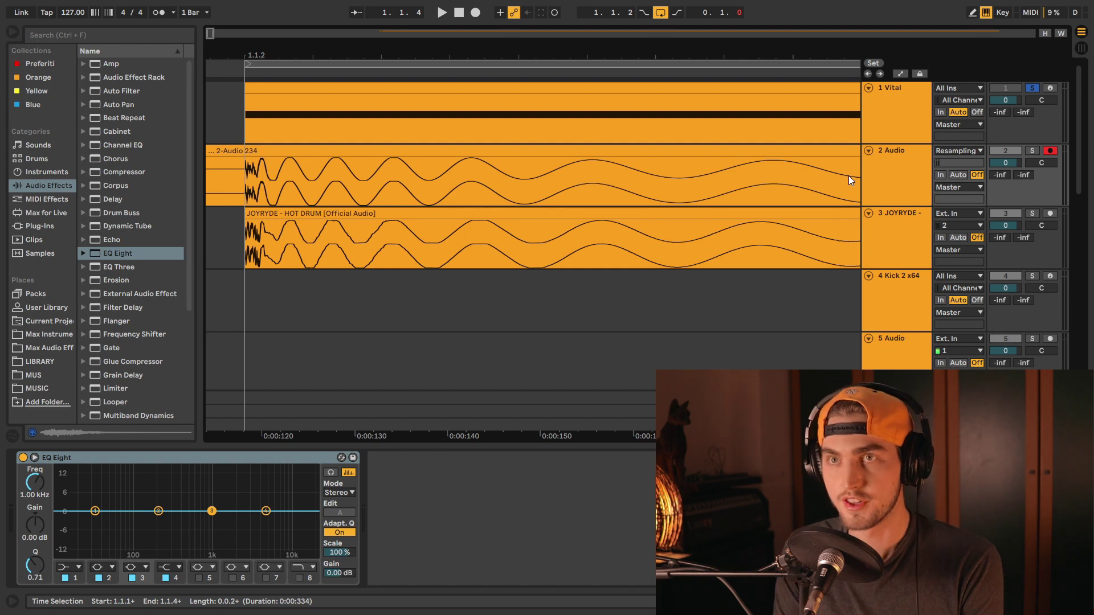
pyautogui.hotkey('alt', 'Tab')
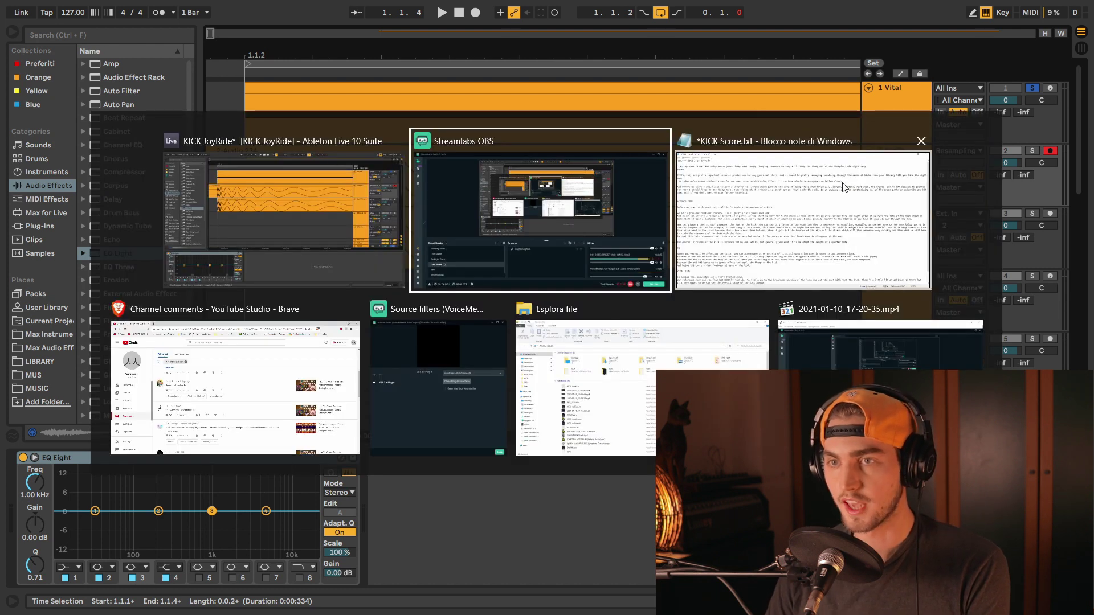
pyautogui.hotkey('alt', 'Tab')
pyautogui.hotkey('alt', 'Tab')
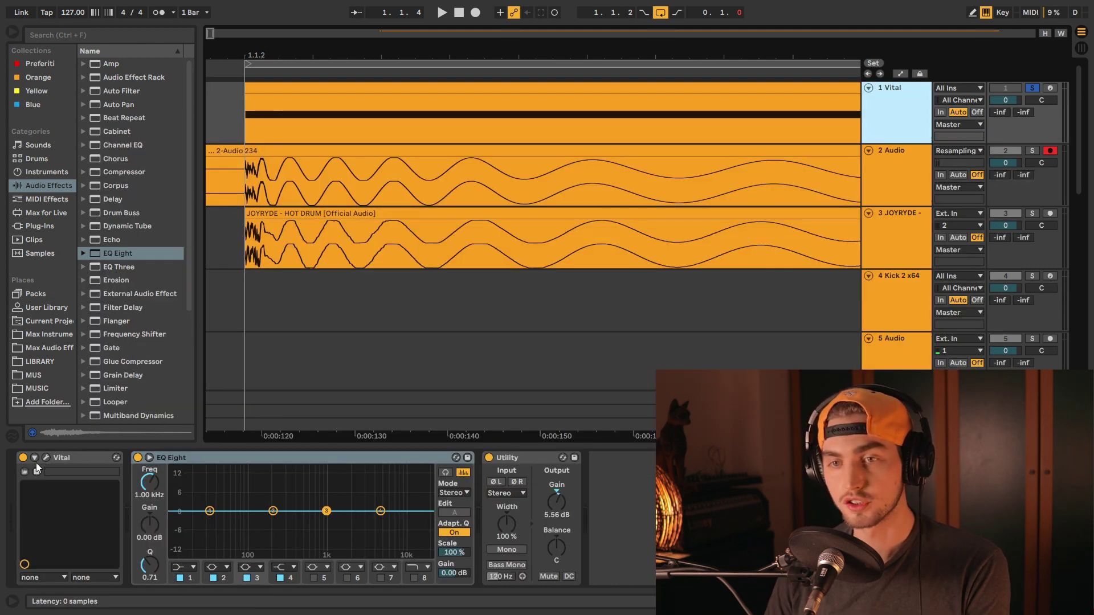
# Review the modulation matrix of the kick patch and save the patch as the preset KICK JOYRYDE1
pyautogui.click(36, 466)
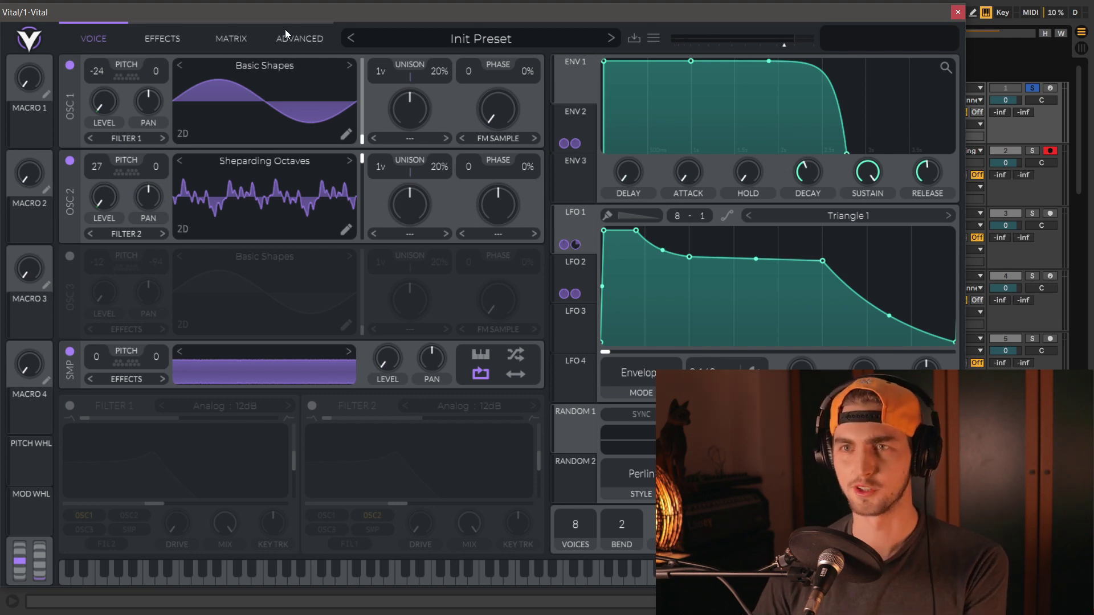
pyautogui.click(241, 35)
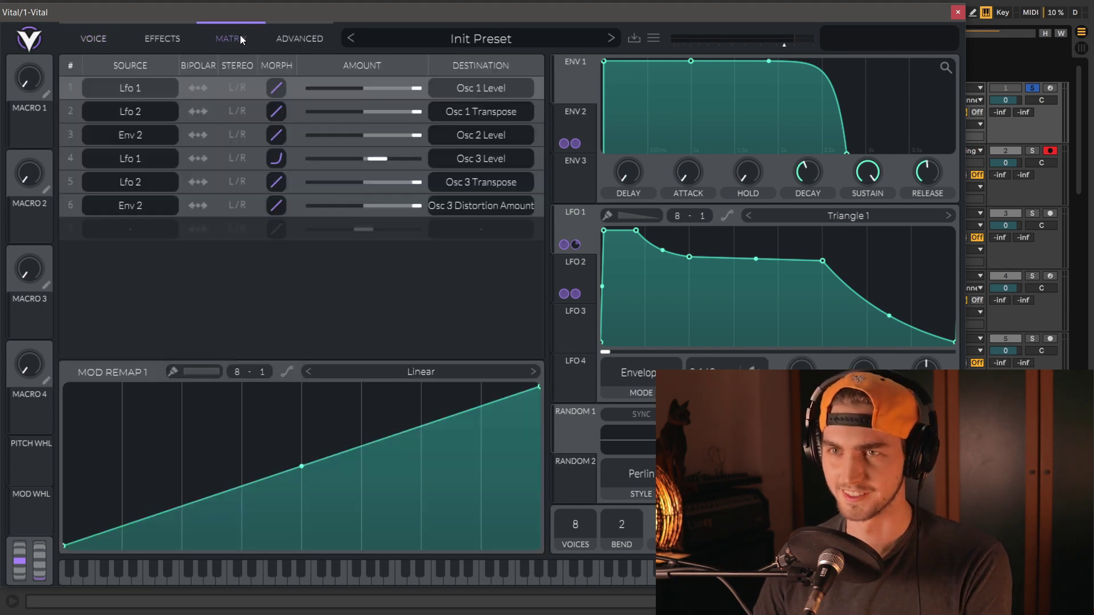
pyautogui.click(108, 43)
pyautogui.click(635, 38)
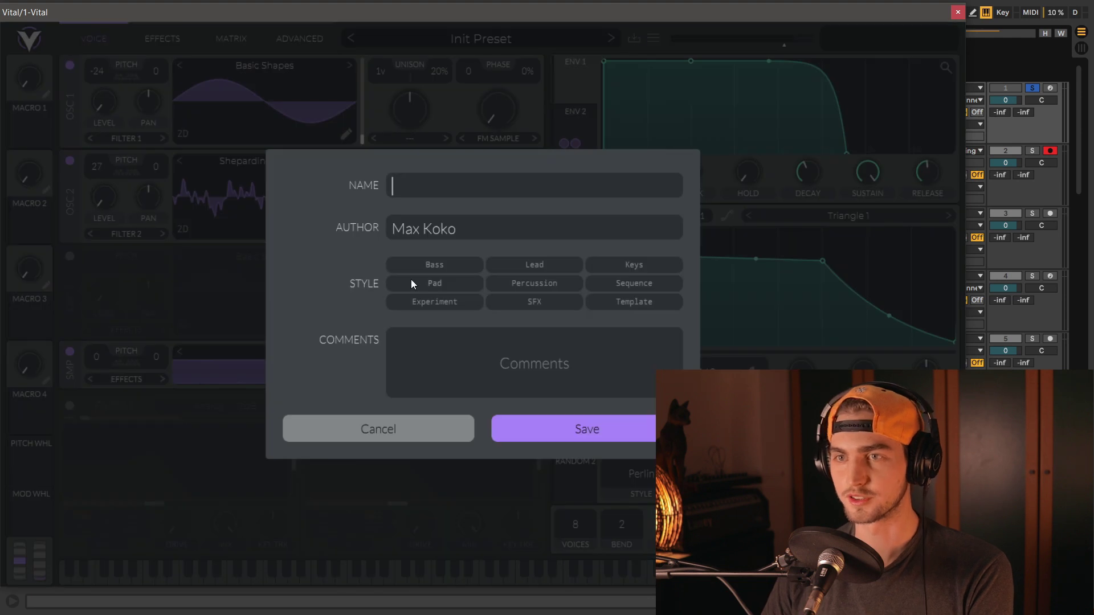
pyautogui.write('K')
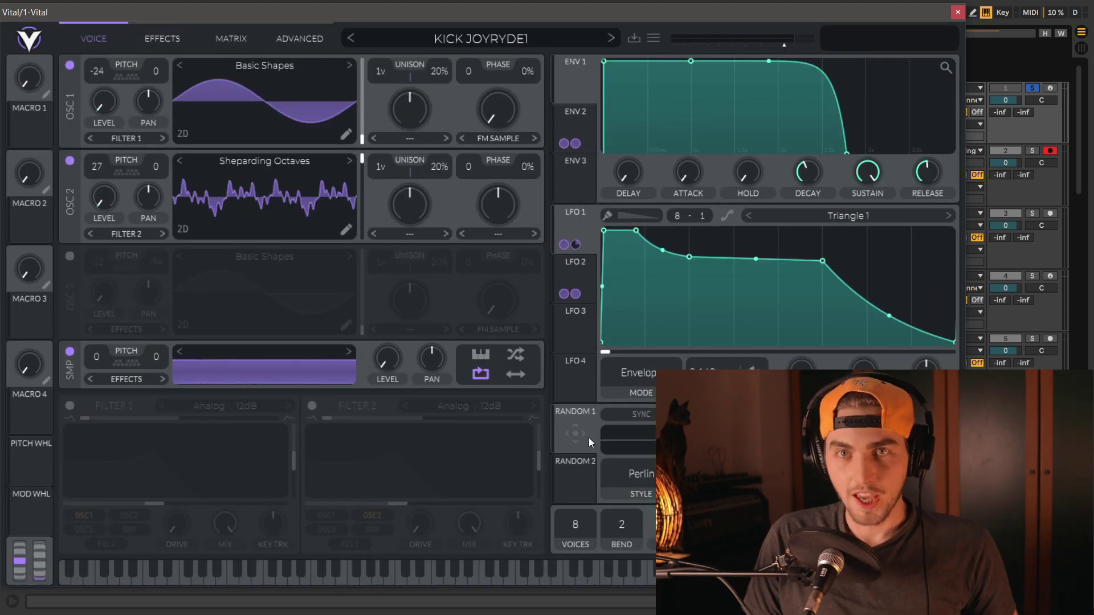